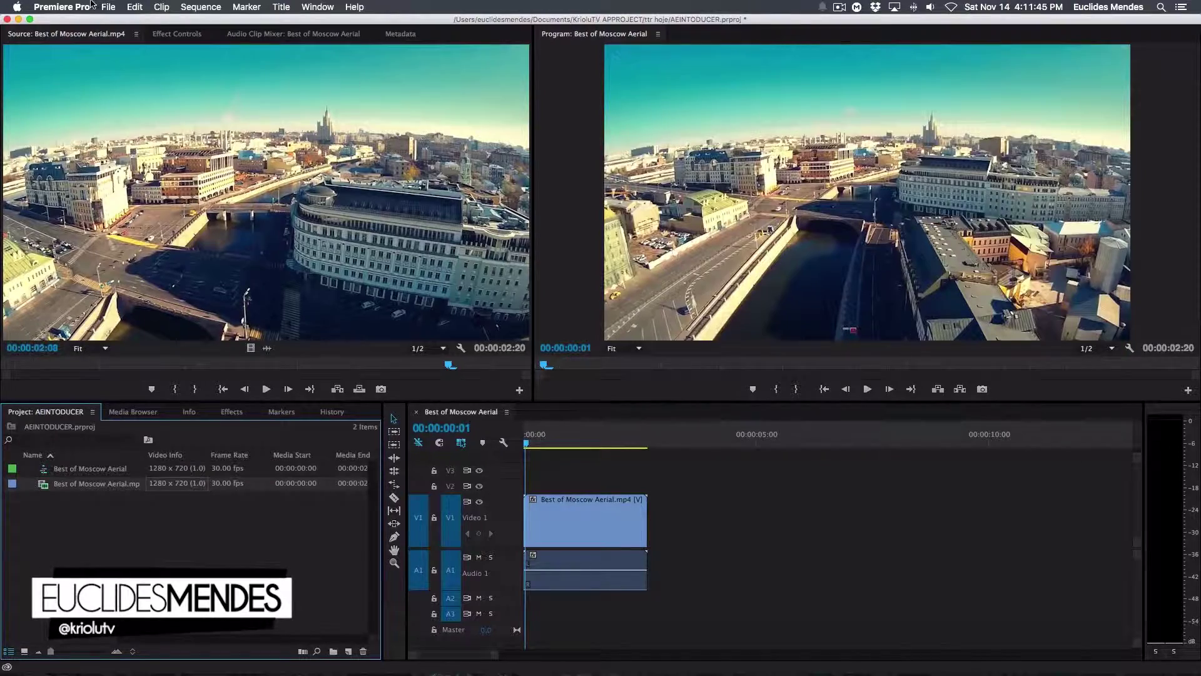
click(113, 11)
mouse_move(220, 223)
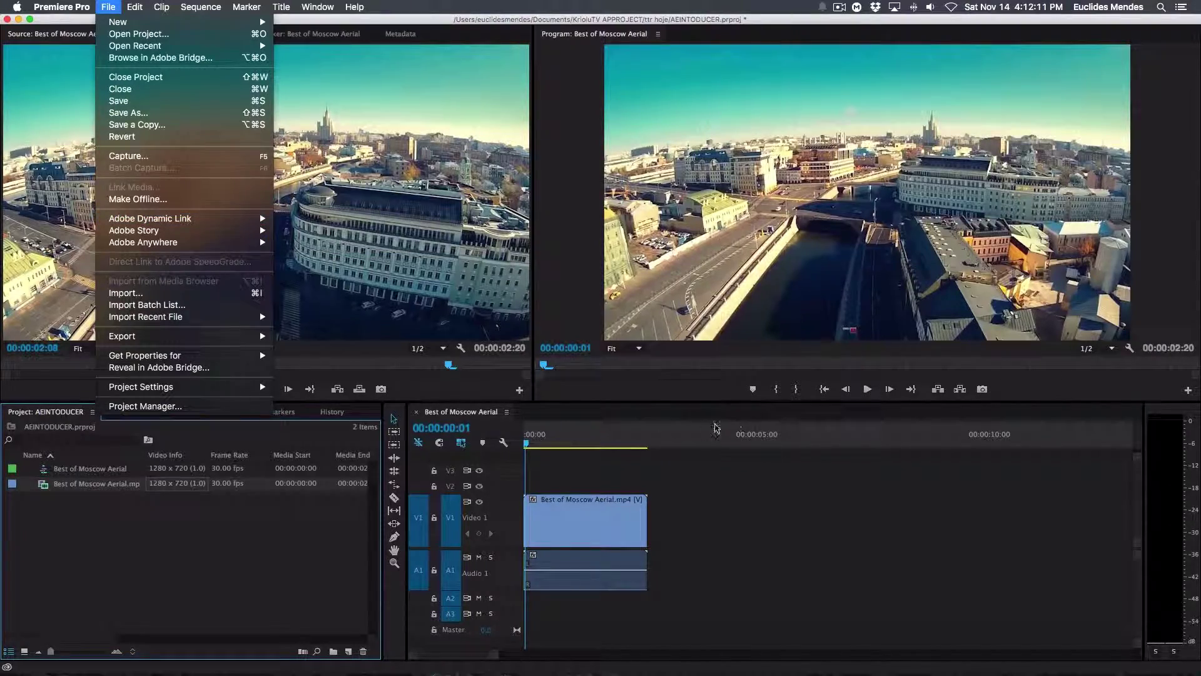
click(533, 442)
key(space)
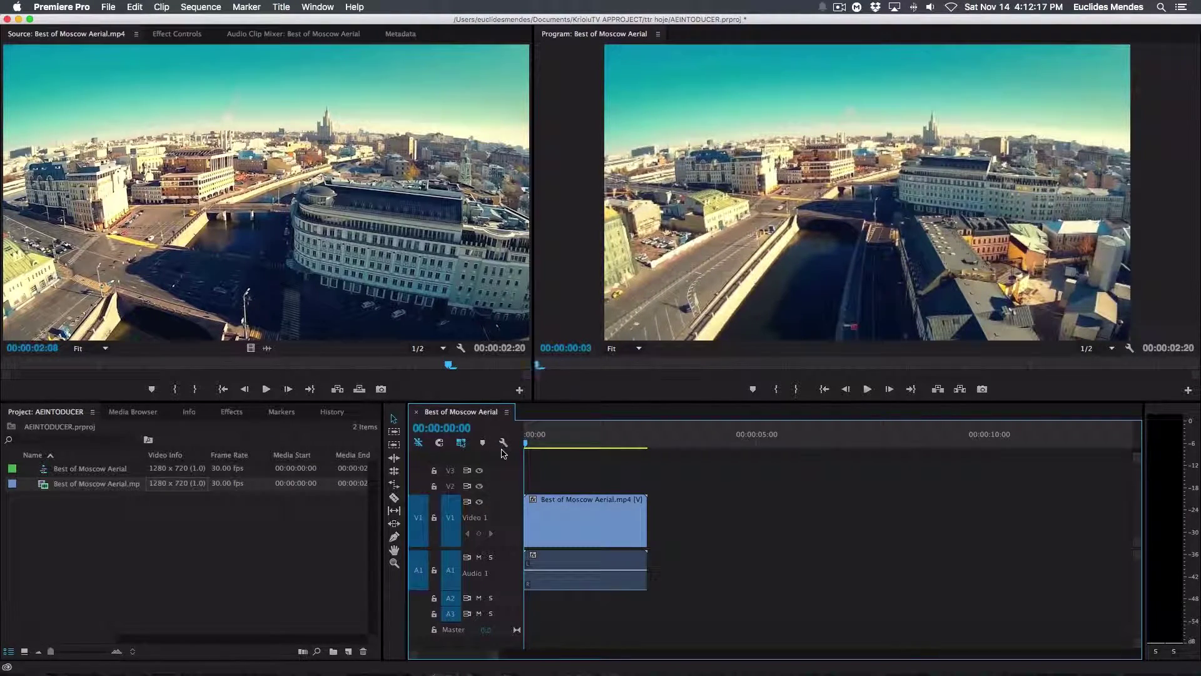
click(142, 471)
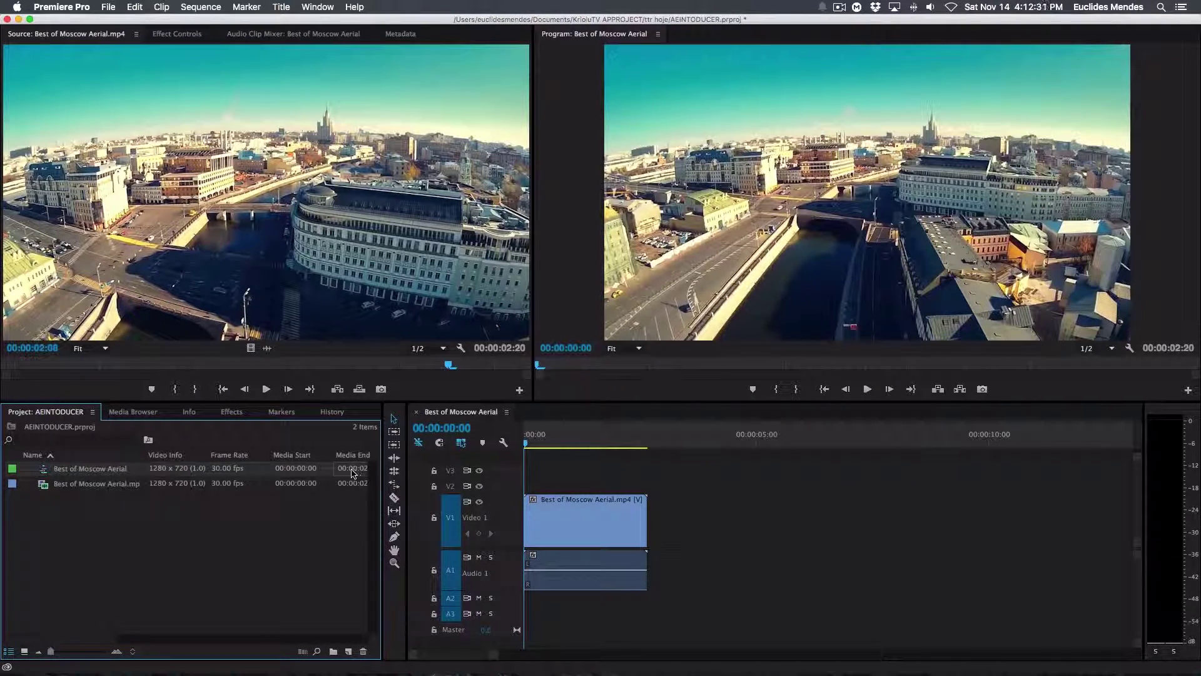
- Switch to After Effects and create a composition named "texto" from the HDV/HDTV 720 29.97 preset, with the frame rate set to 30
key(super+Tab)
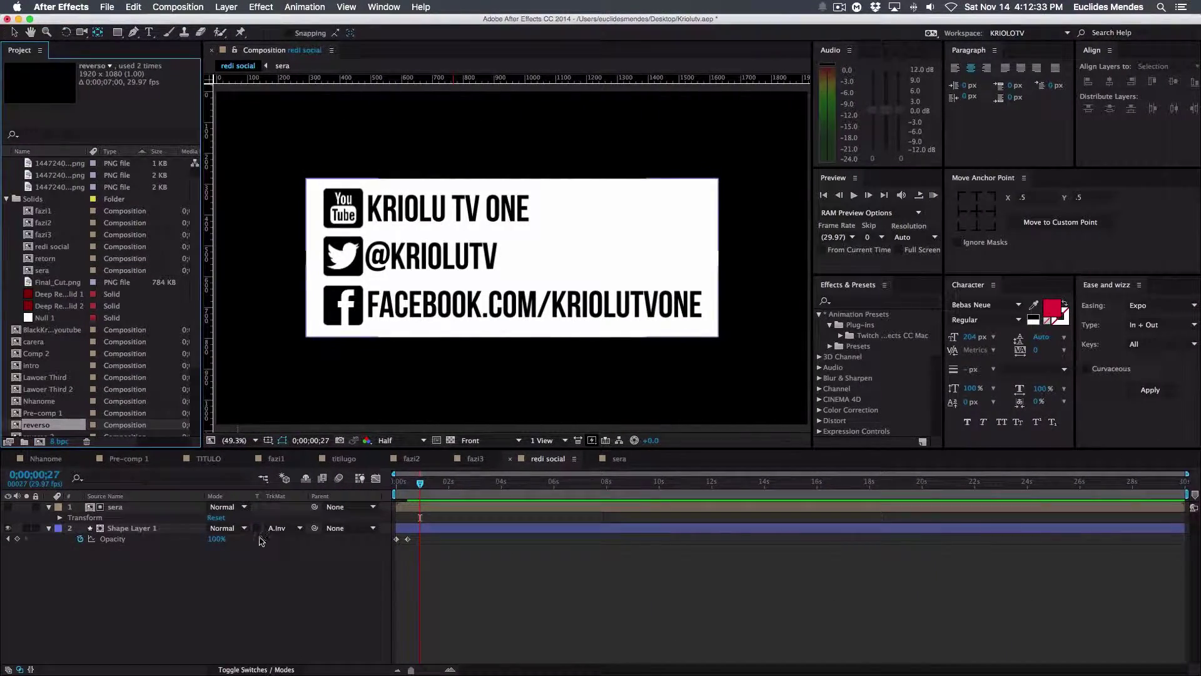
click(175, 7)
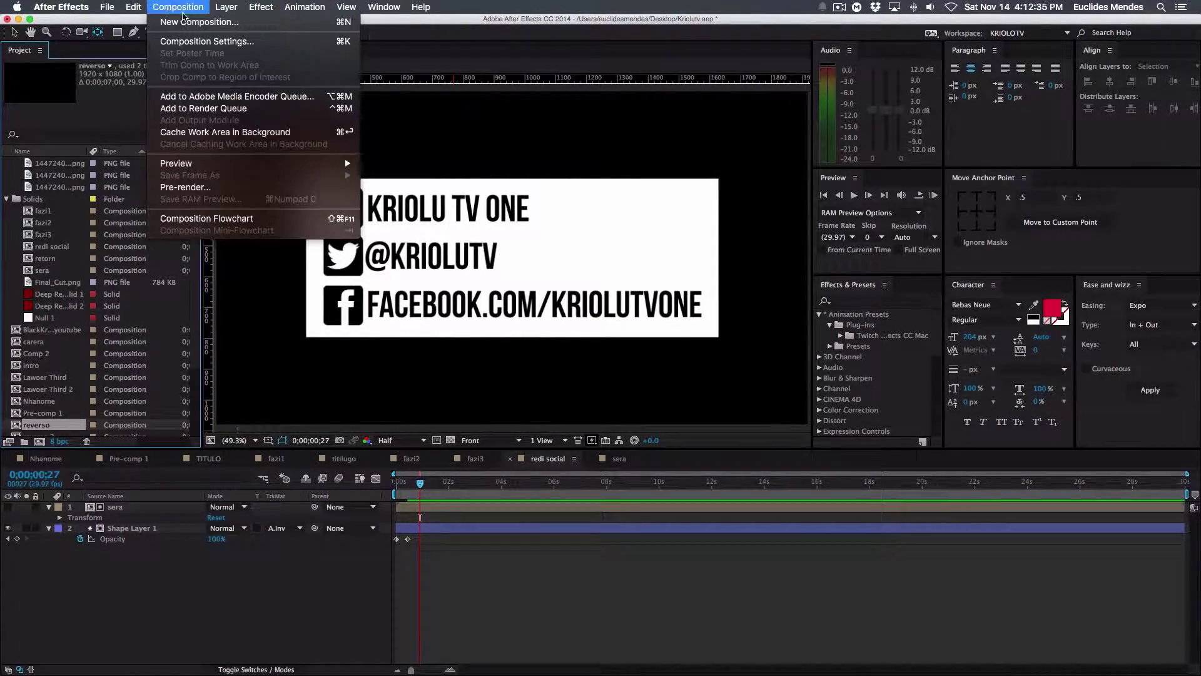
click(186, 23)
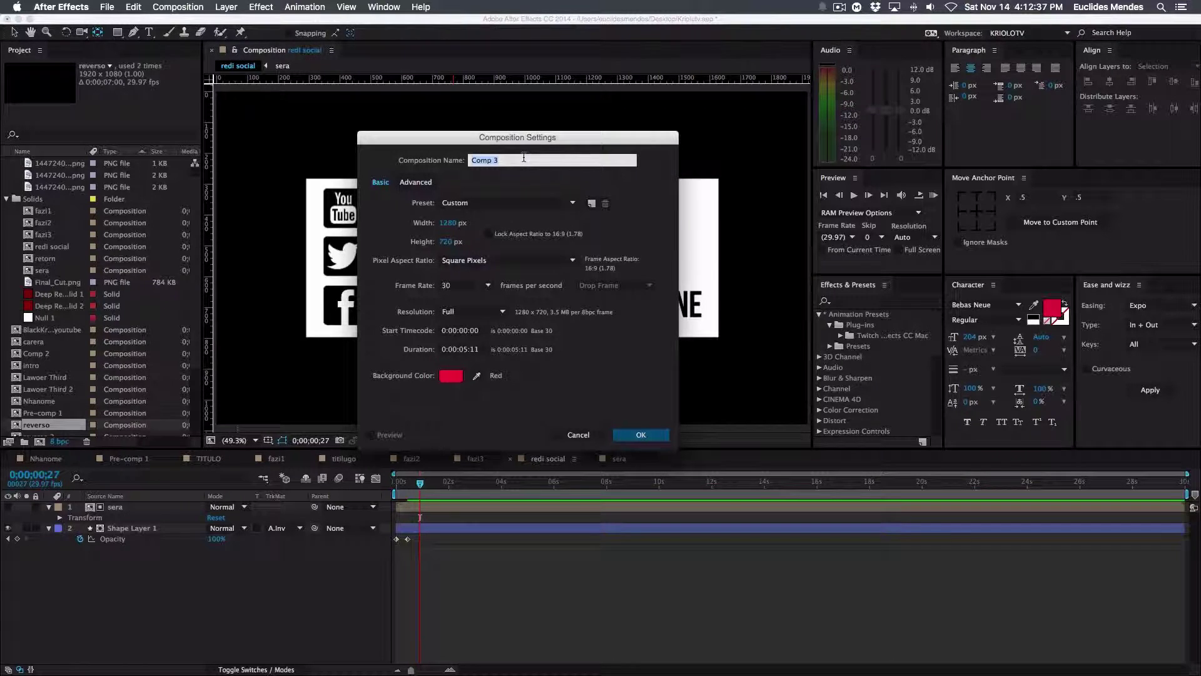
text(texto)
click(479, 203)
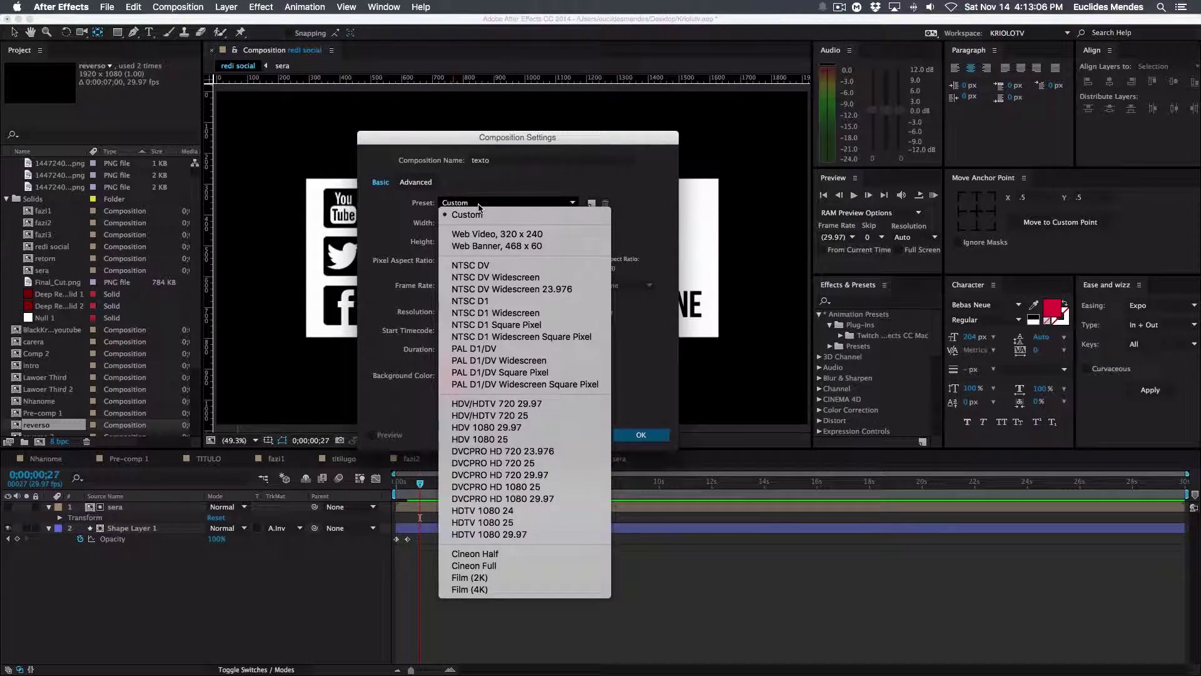
click(494, 404)
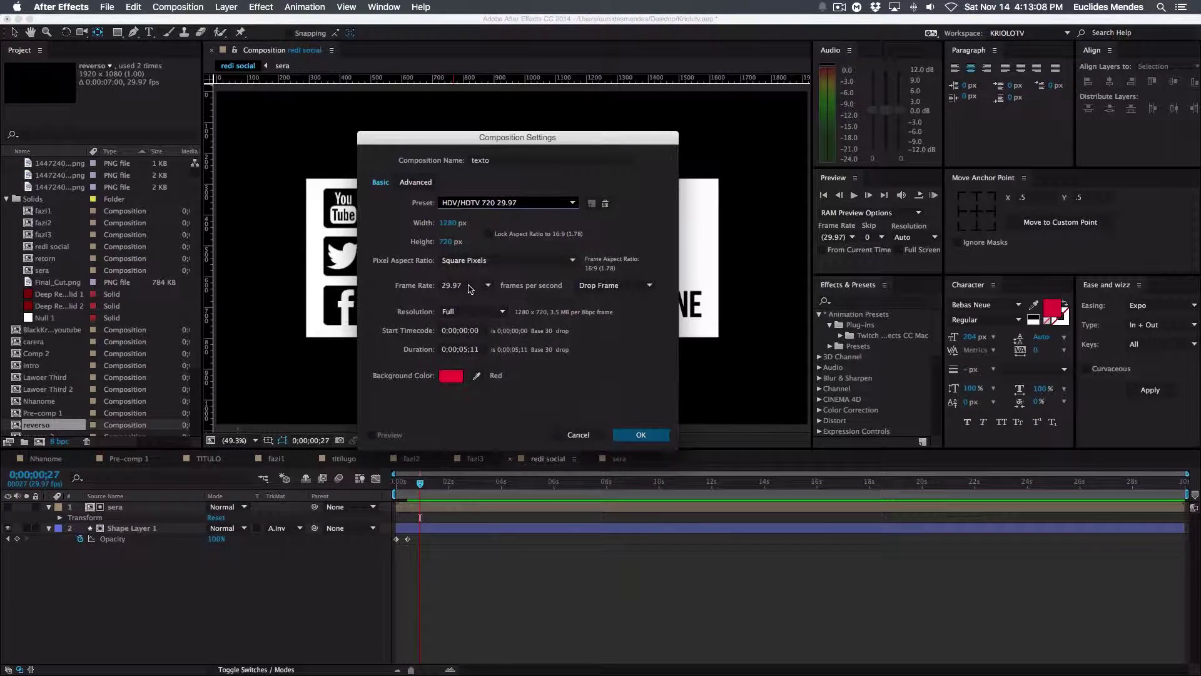
click(466, 286)
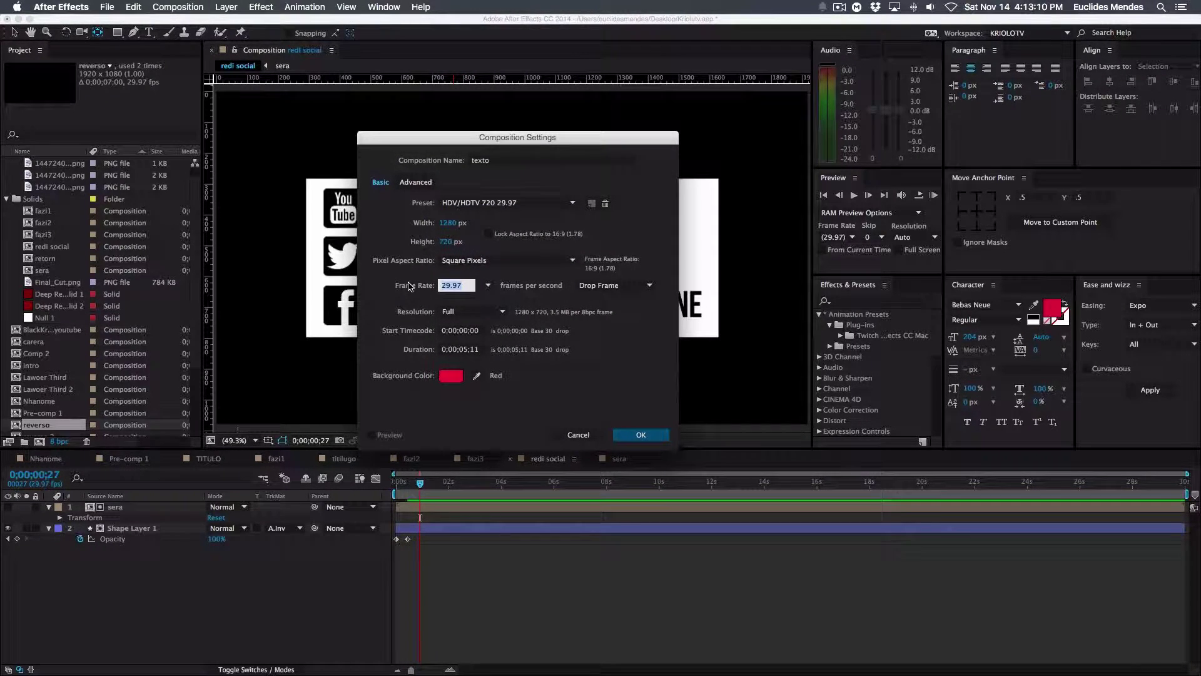
text(30)
click(623, 372)
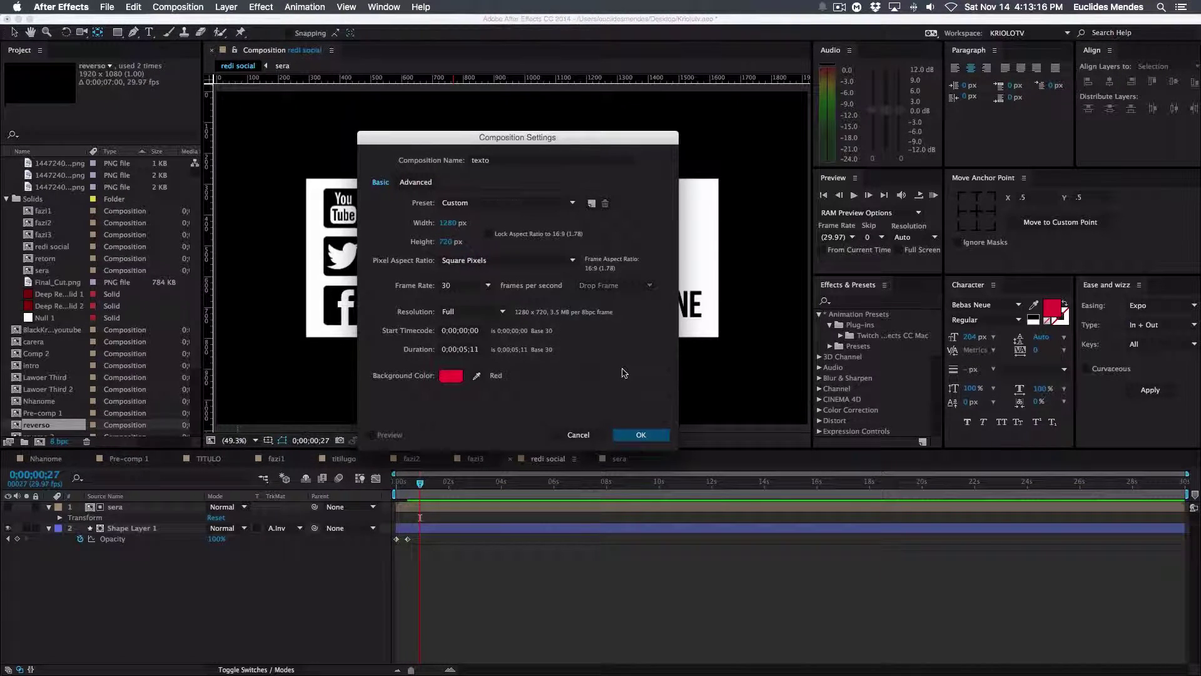
click(638, 434)
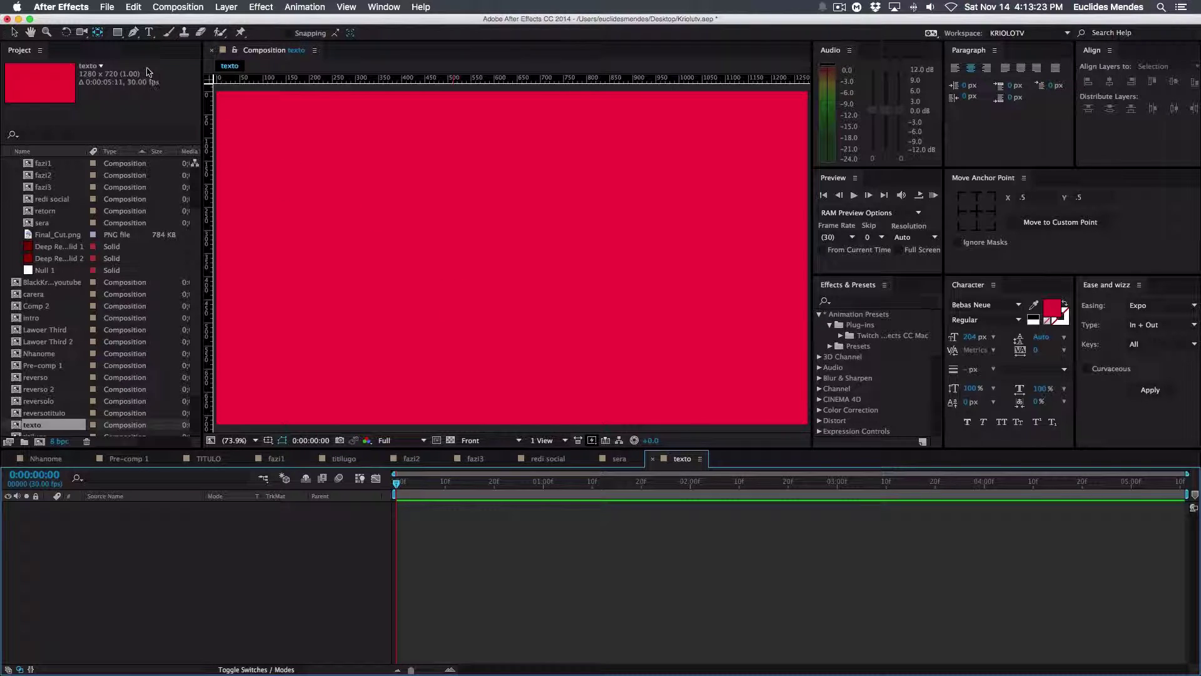
- Add a text layer reading "hello" in the composition and colour the text black
click(149, 32)
click(529, 269)
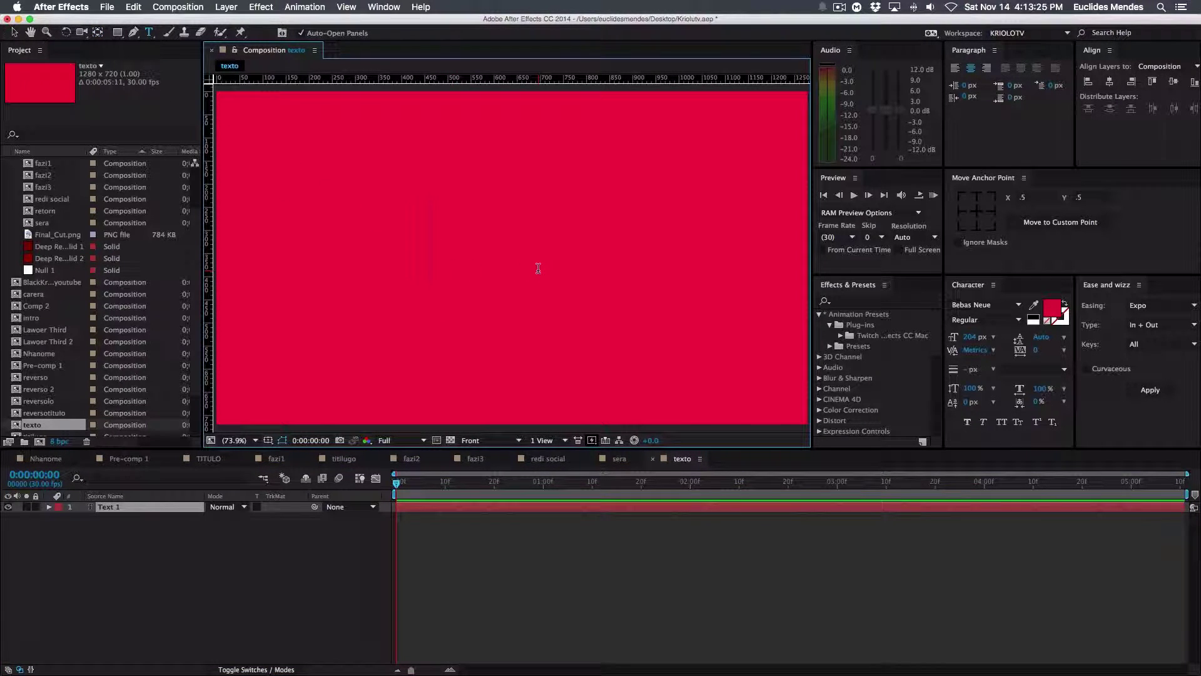
text(hello)
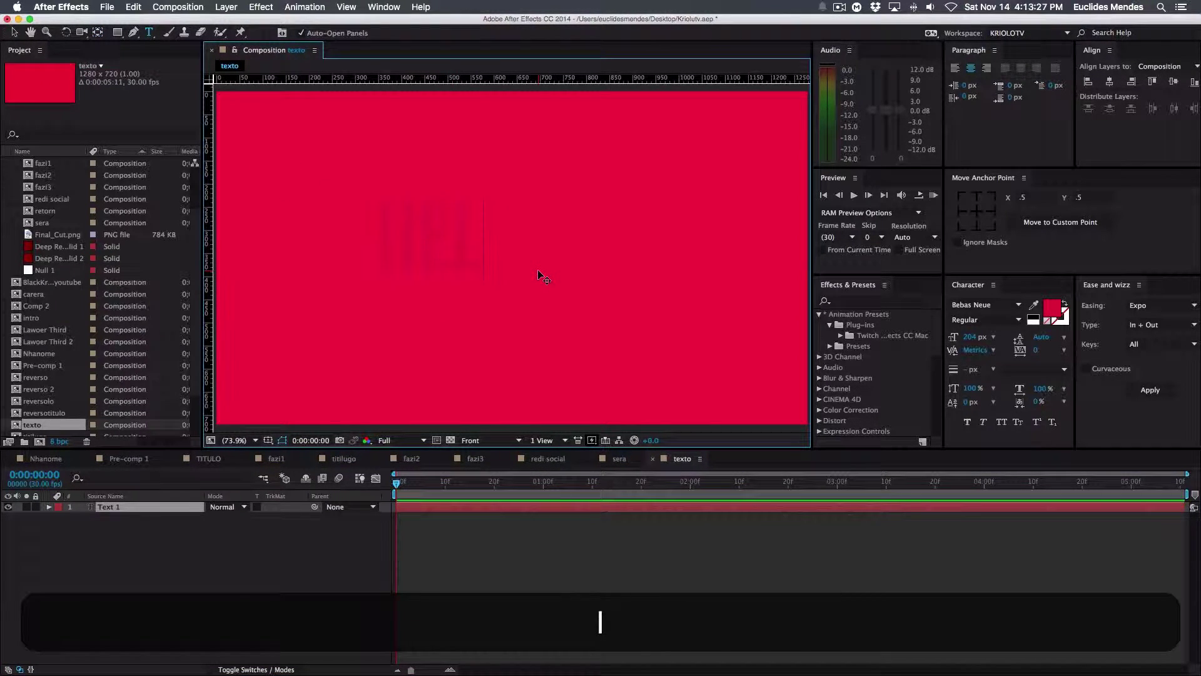
key(super+a)
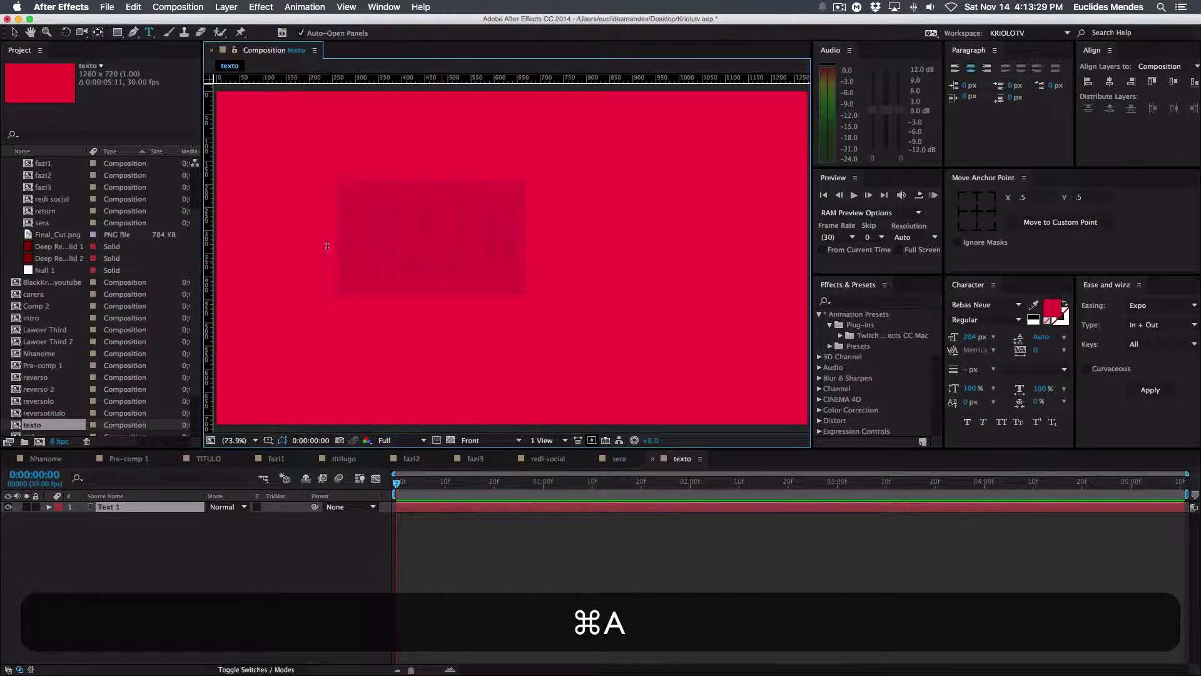
click(1051, 308)
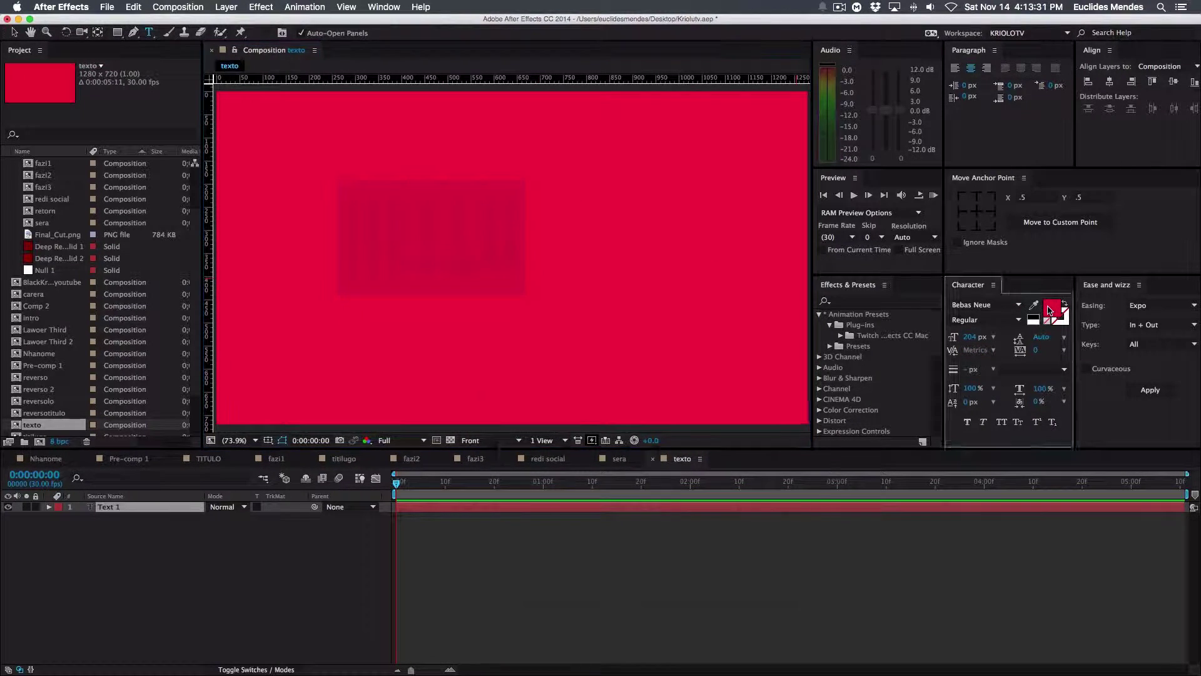
drag(583, 489, 502, 557)
key(Return)
click(14, 33)
click(232, 514)
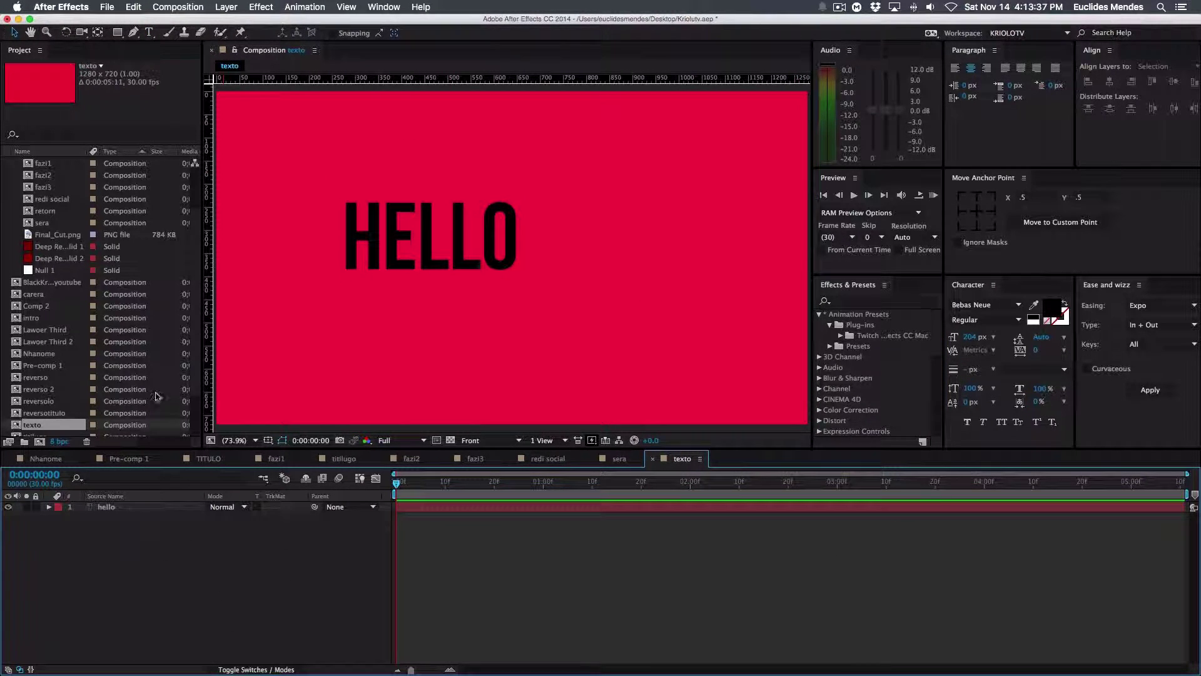
- Draw a white rectangle closely around the hello text and place its shape layer beneath the text layer
click(117, 32)
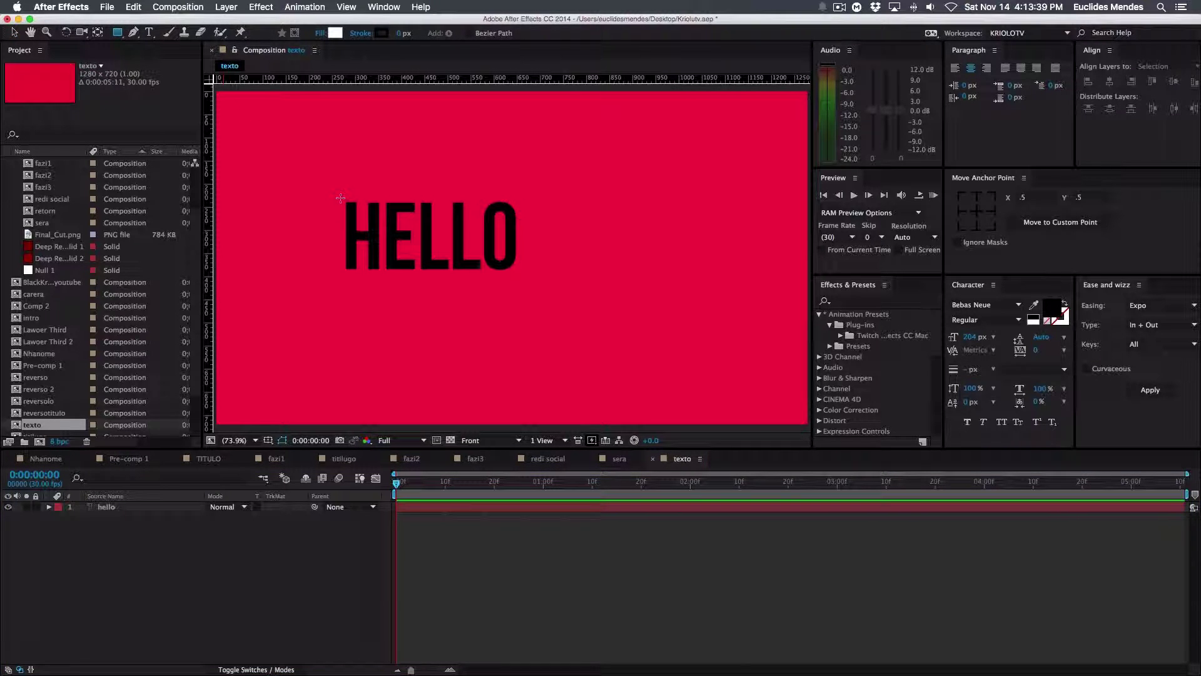
drag(340, 197, 522, 278)
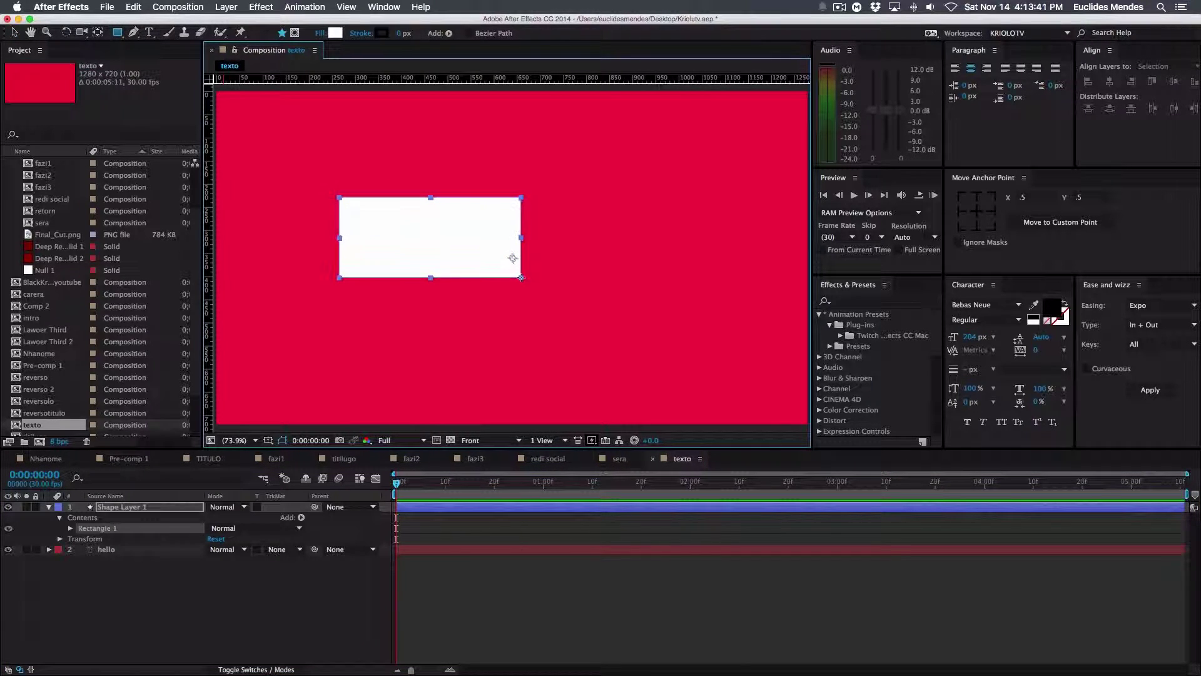
drag(131, 516, 129, 585)
click(56, 598)
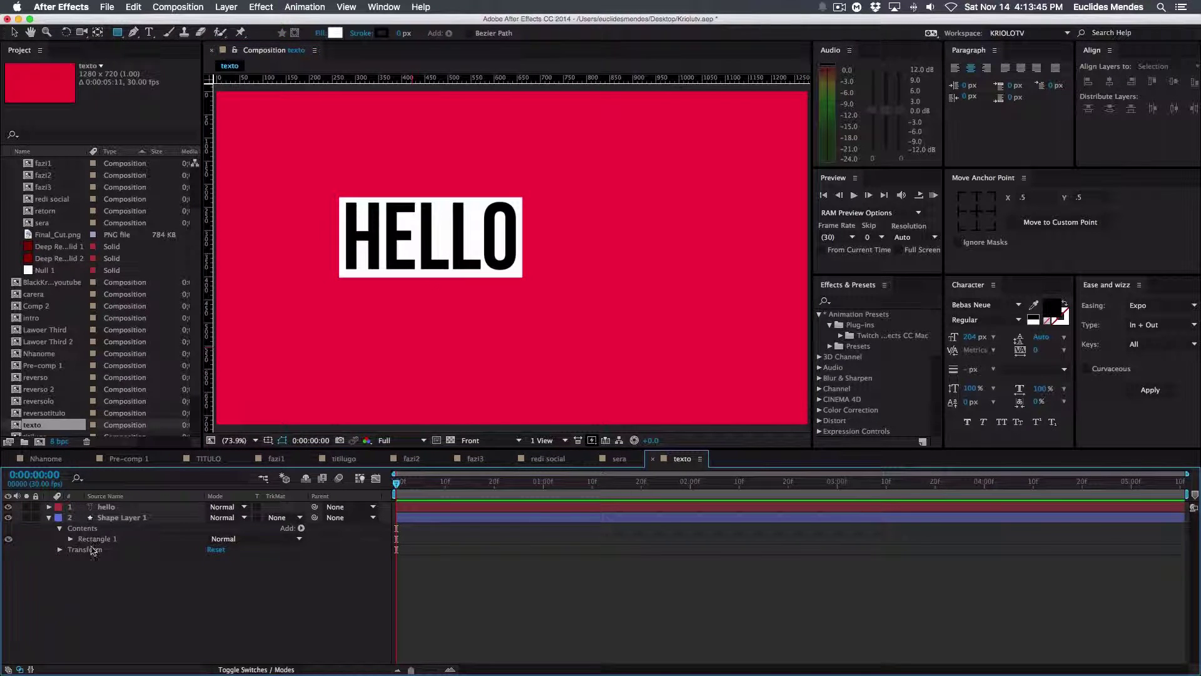
- Change the hello text's colour to a bright red close to the background colour
click(113, 508)
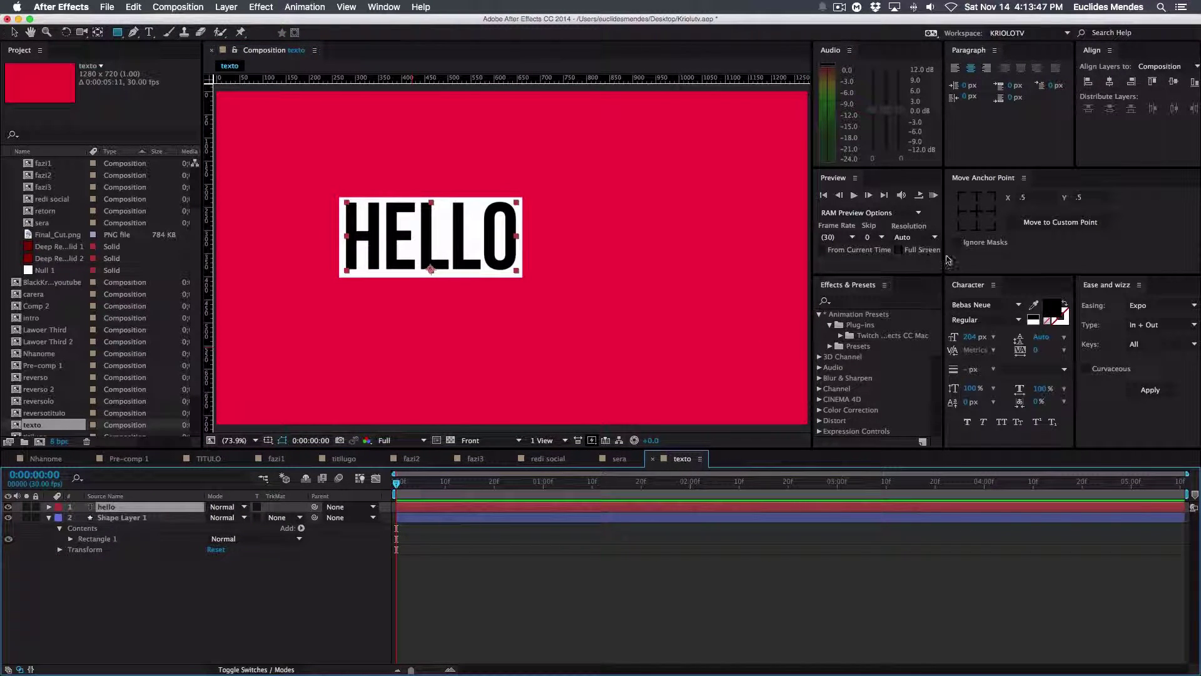
click(1051, 307)
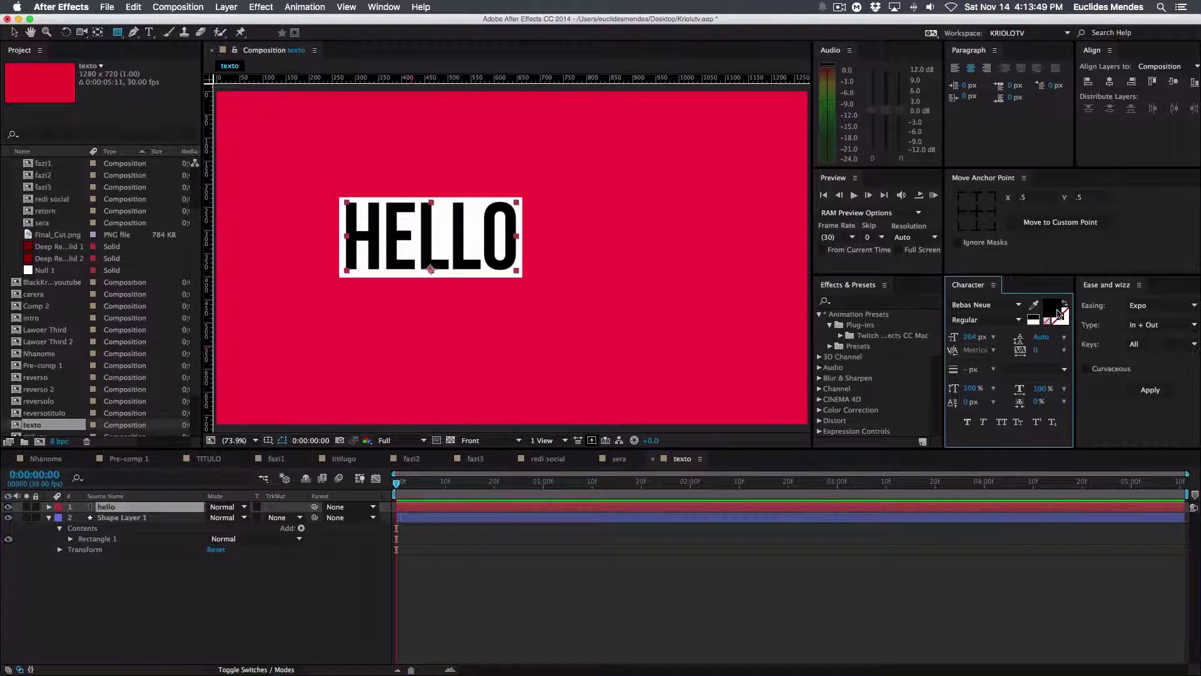
drag(684, 425, 683, 401)
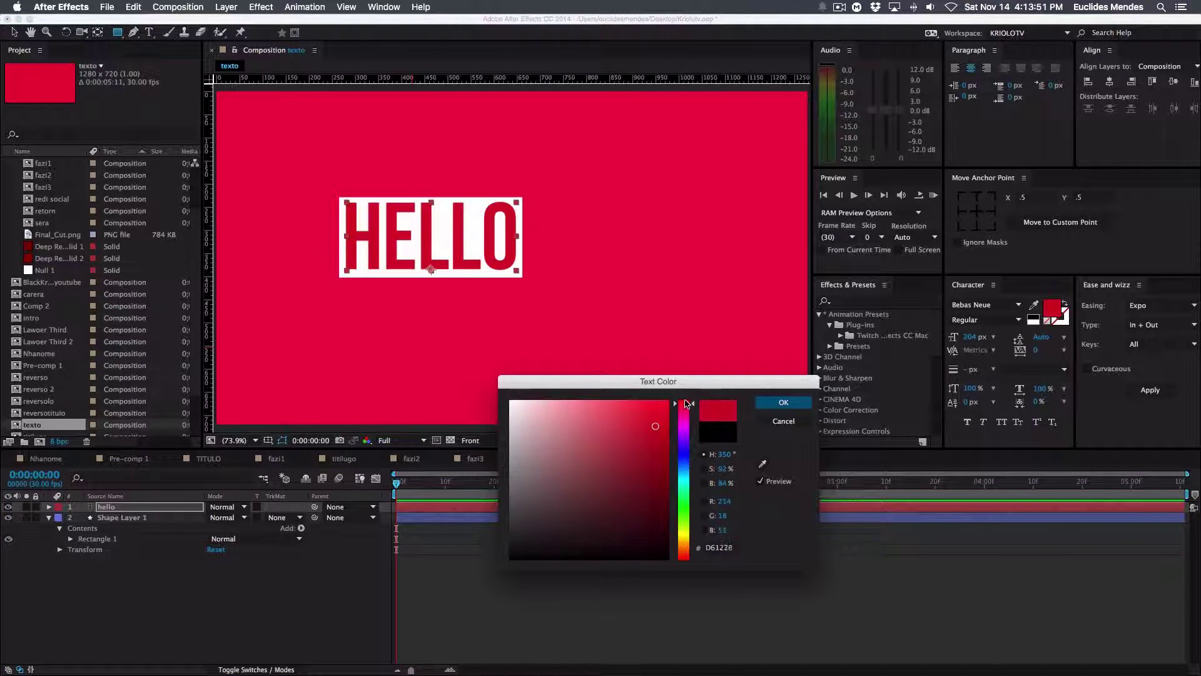
click(657, 409)
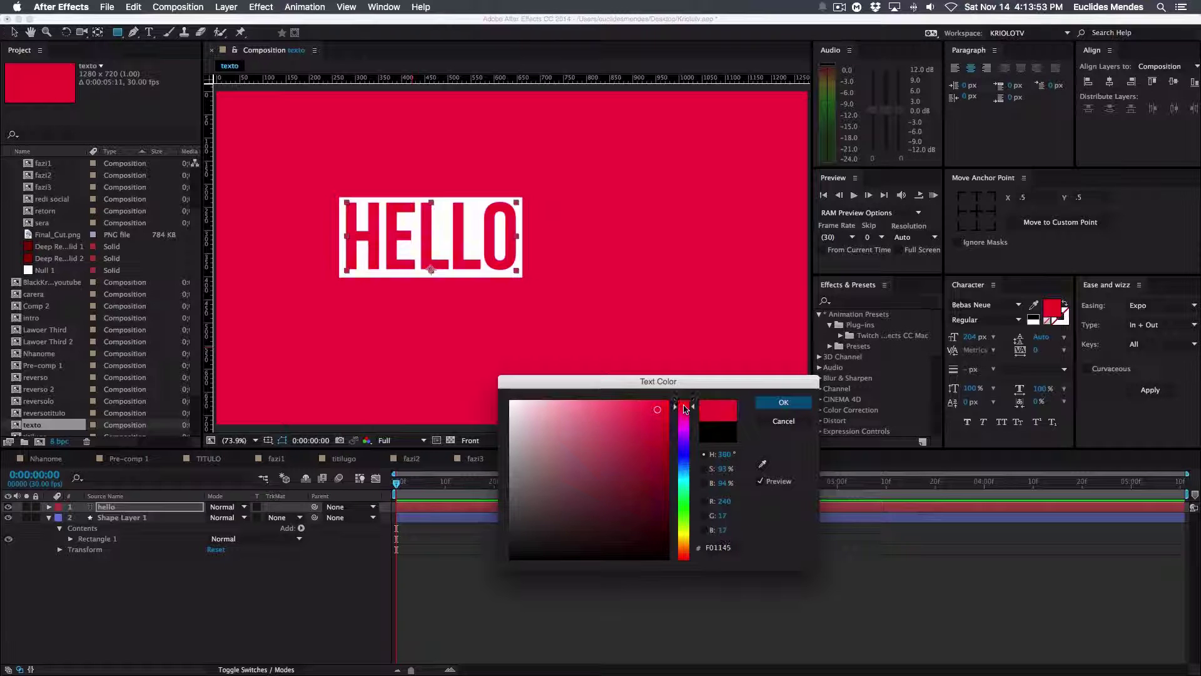
click(758, 403)
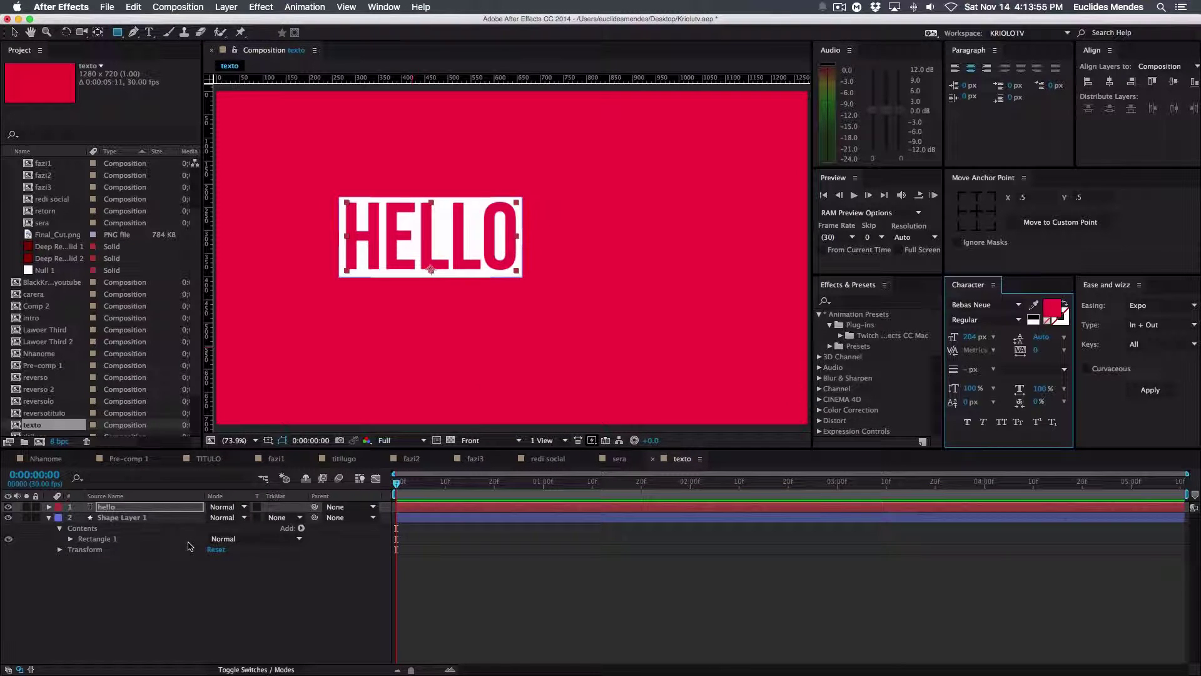
click(155, 590)
- Add a 100% Scale keyframe to the rectangle's shape layer at 0:00:01:00 and move its anchor point to the rectangle's left edge
click(48, 518)
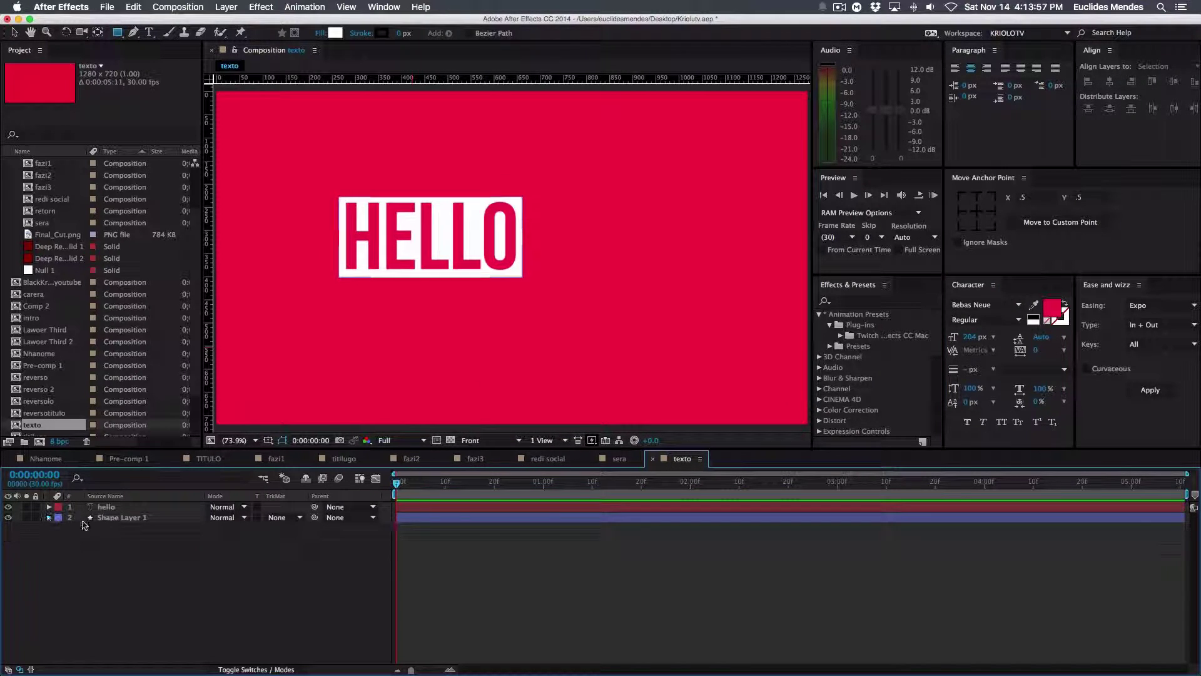
click(117, 519)
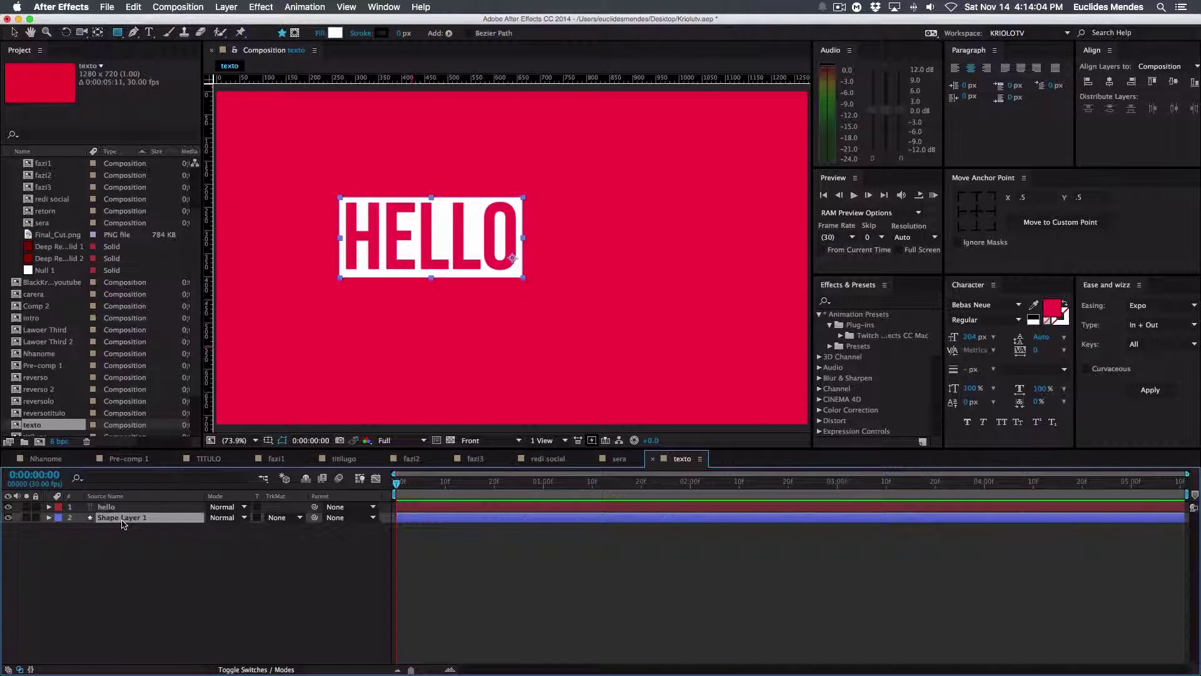
key(s)
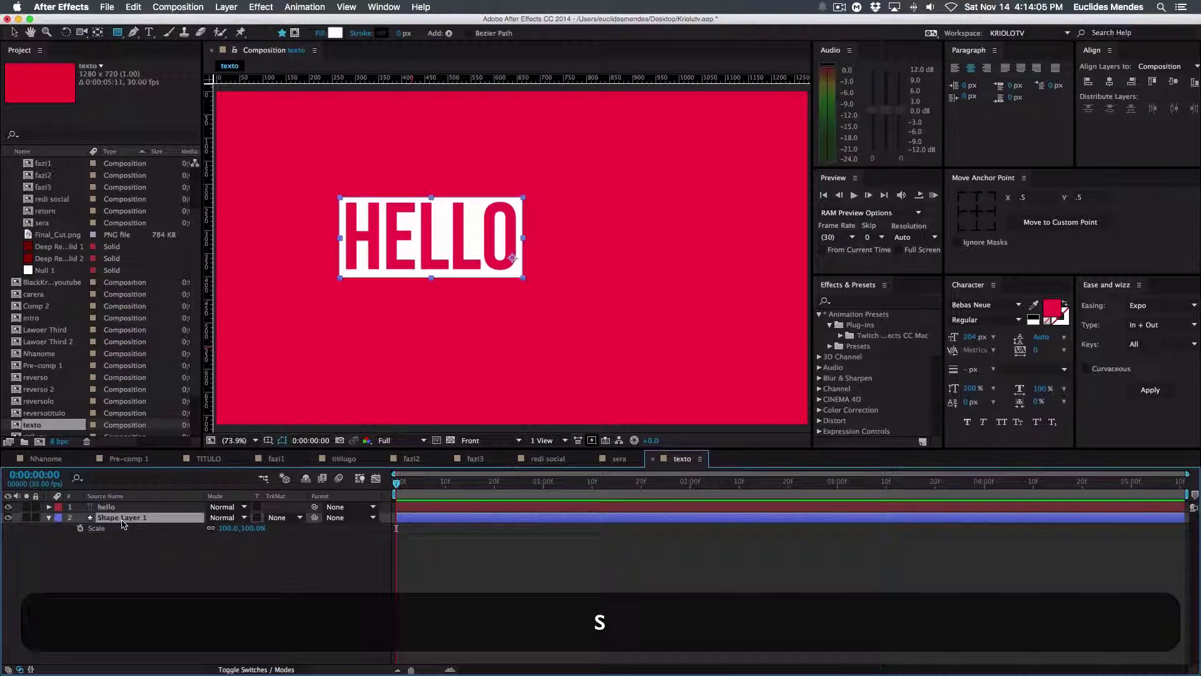
drag(396, 485, 543, 483)
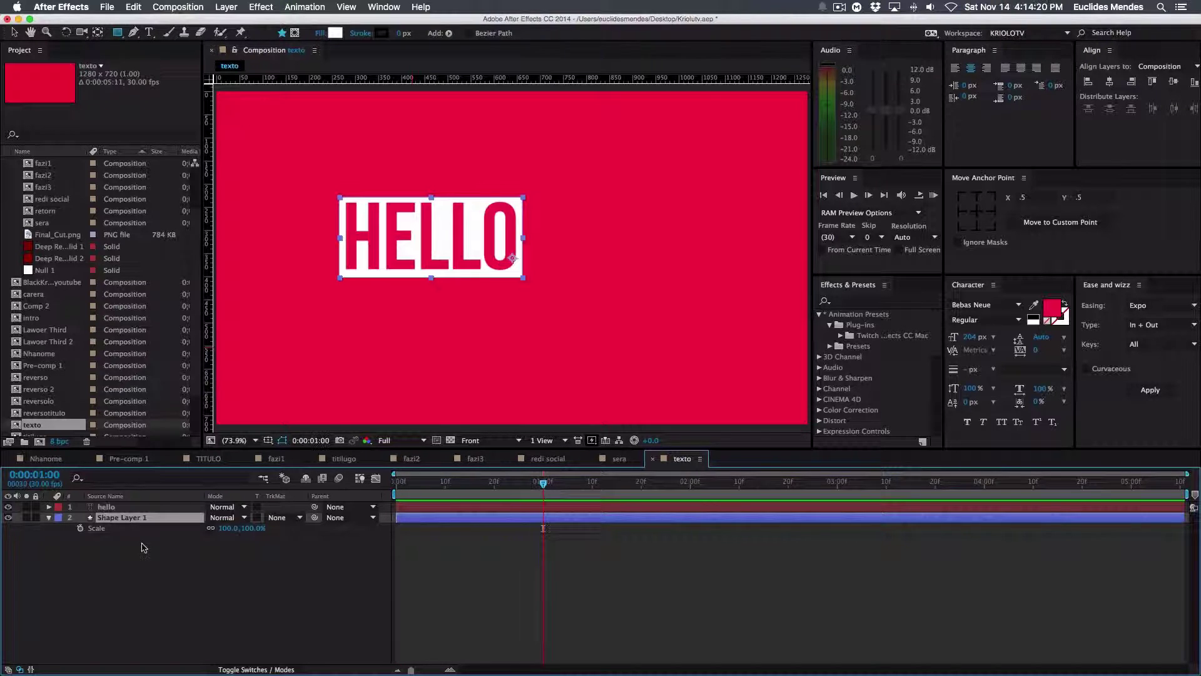
click(80, 529)
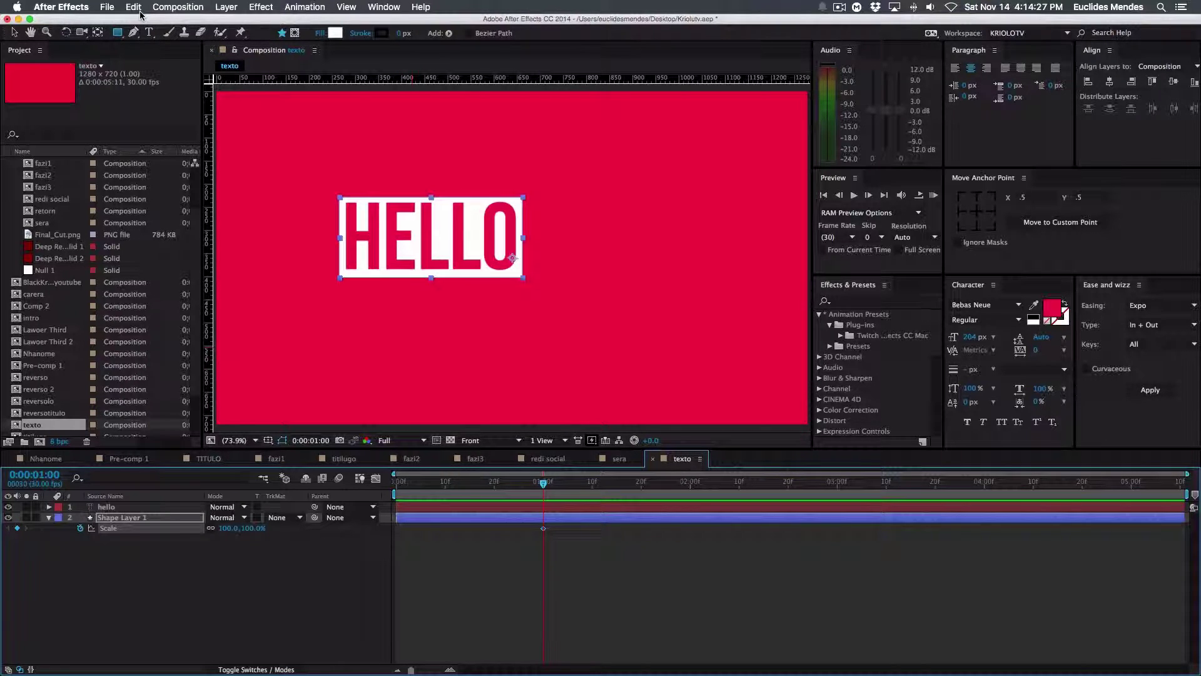
key(y)
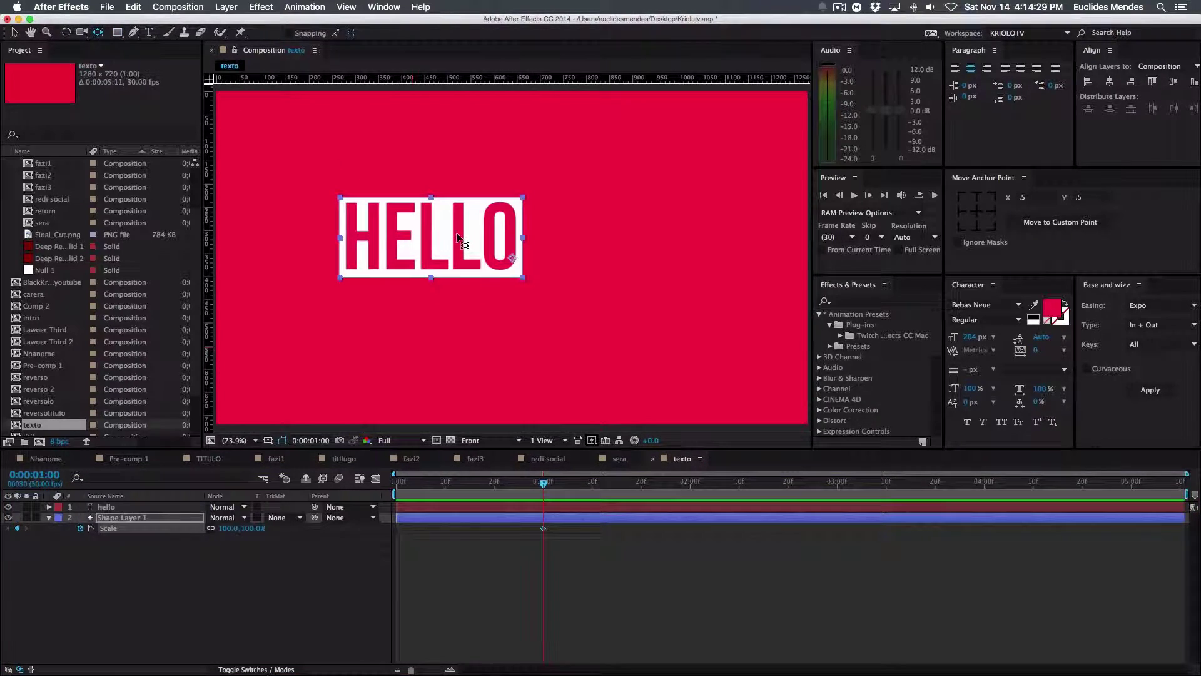
drag(513, 258, 335, 238)
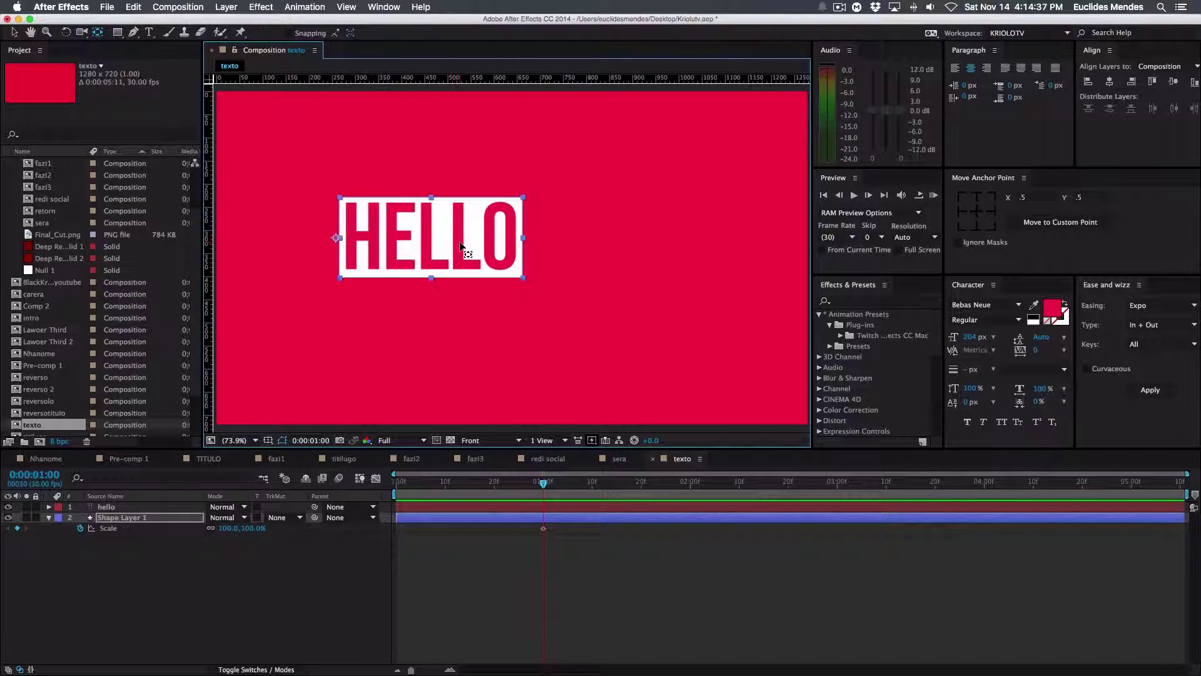
- Unlink the shape layer's Scale proportions, set its horizontal scale to 0% at 0:00:00:00, and scrub through the animation
click(542, 484)
drag(543, 487, 397, 485)
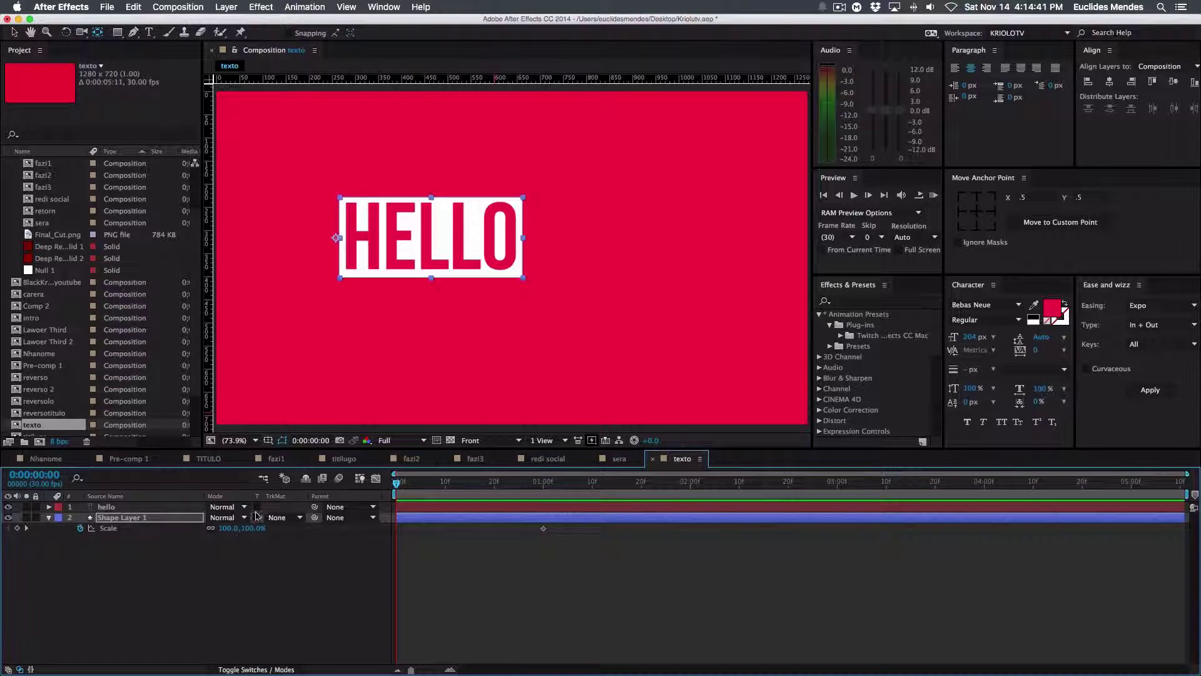
click(235, 528)
text(0)
key(Return)
drag(397, 483, 578, 496)
- Add a Position keyframe to the hello text layer at 0:00:01:00
click(107, 507)
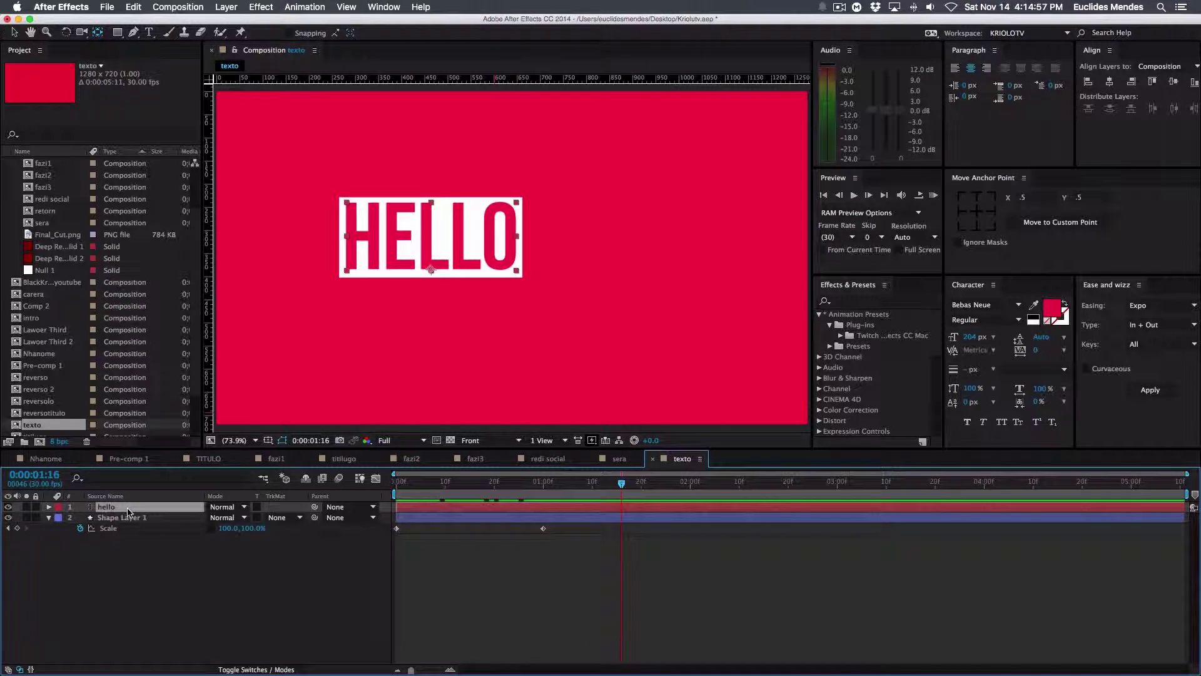
key(p)
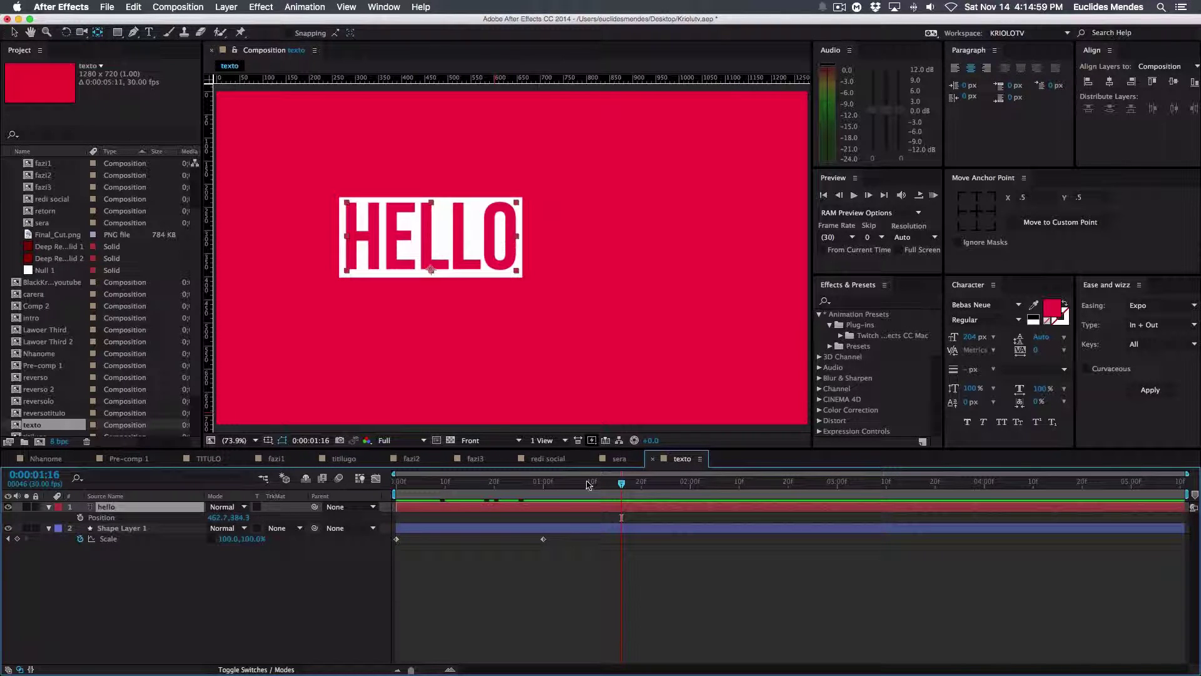
drag(621, 484, 543, 484)
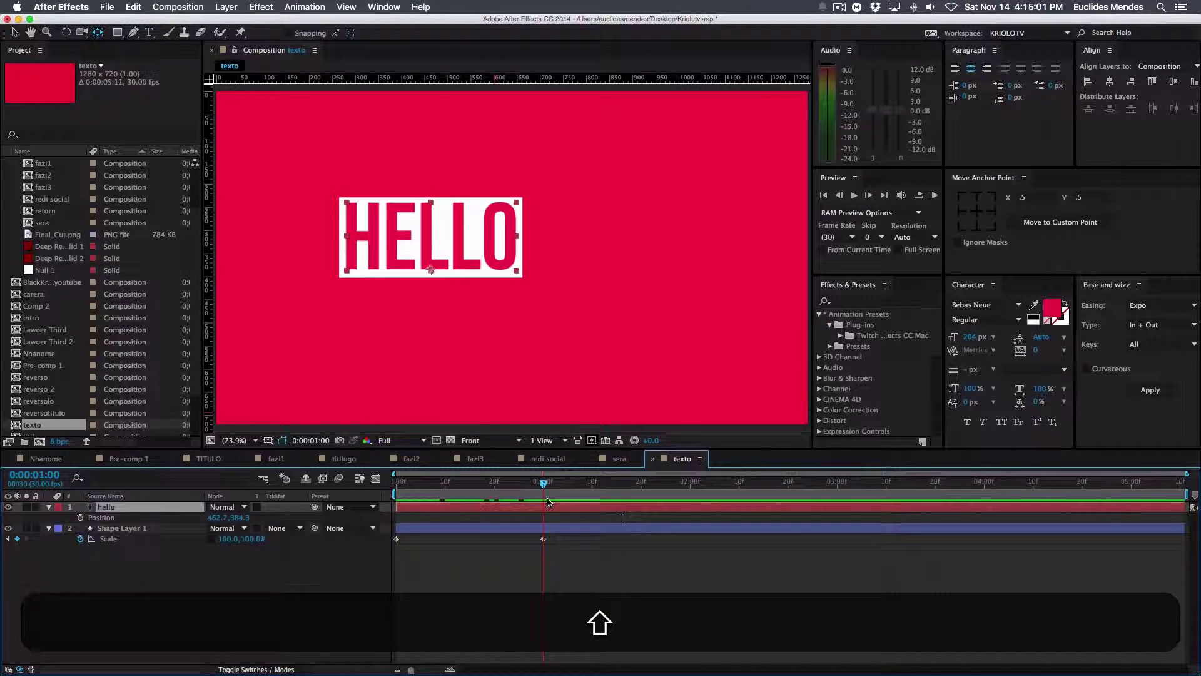
click(80, 518)
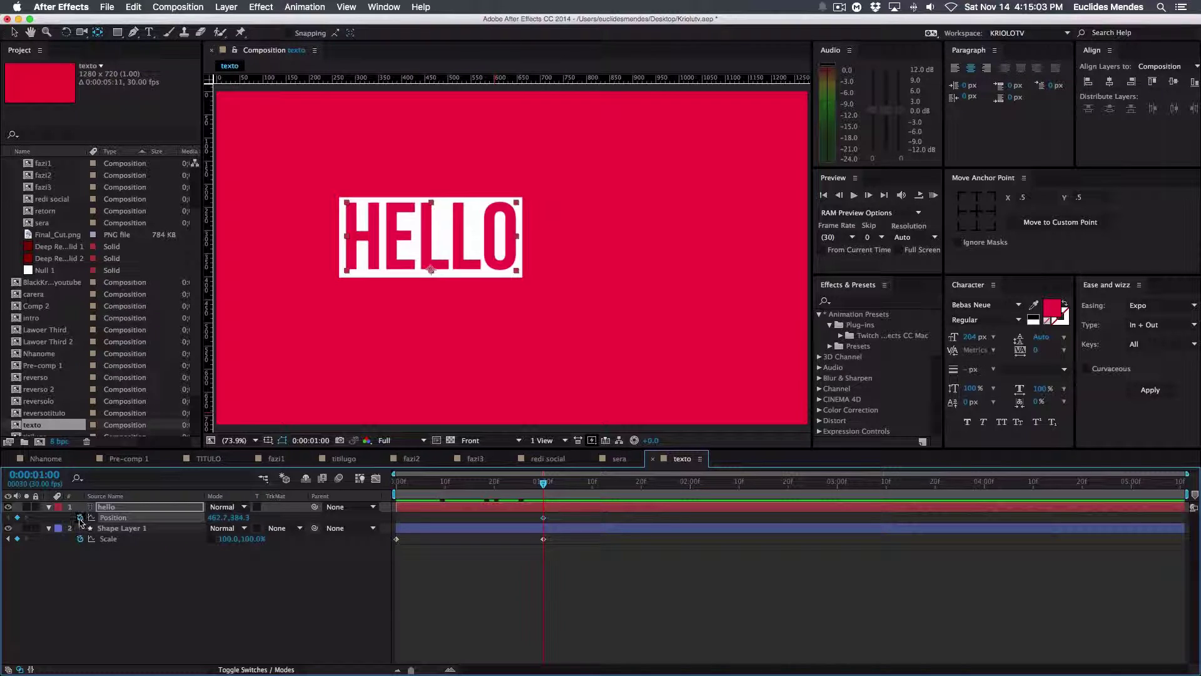
- Keyframe the hello layer's horizontal position at 501.7 at 0:00:00:00 and scrub through the slide
drag(542, 483, 375, 487)
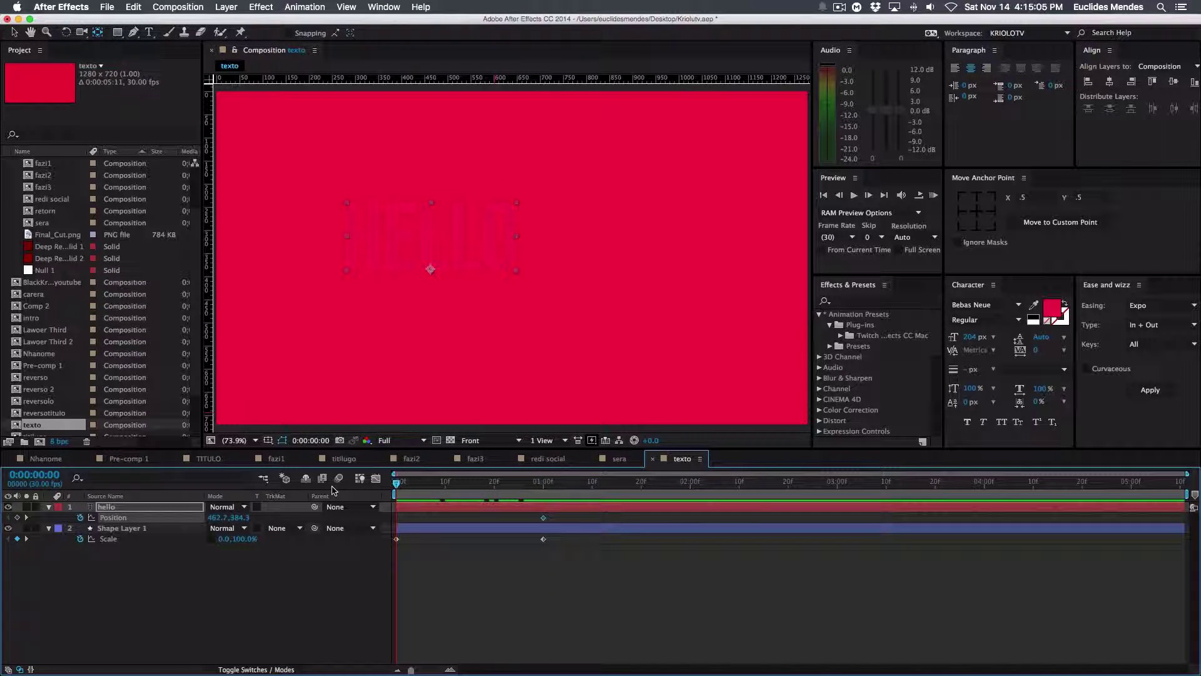
click(17, 517)
drag(215, 517, 235, 517)
drag(397, 483, 596, 494)
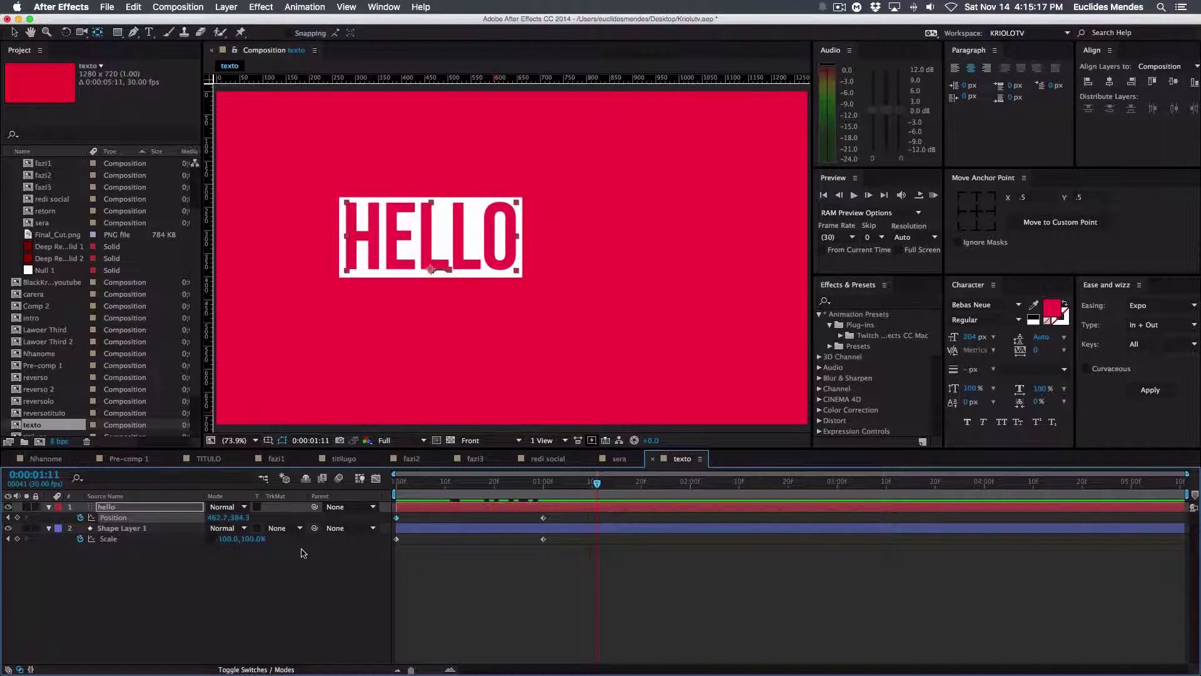
- Show the composition's transparency grid, return to 0:00:00:00 and collapse the properties of the hello and shape layers
click(450, 440)
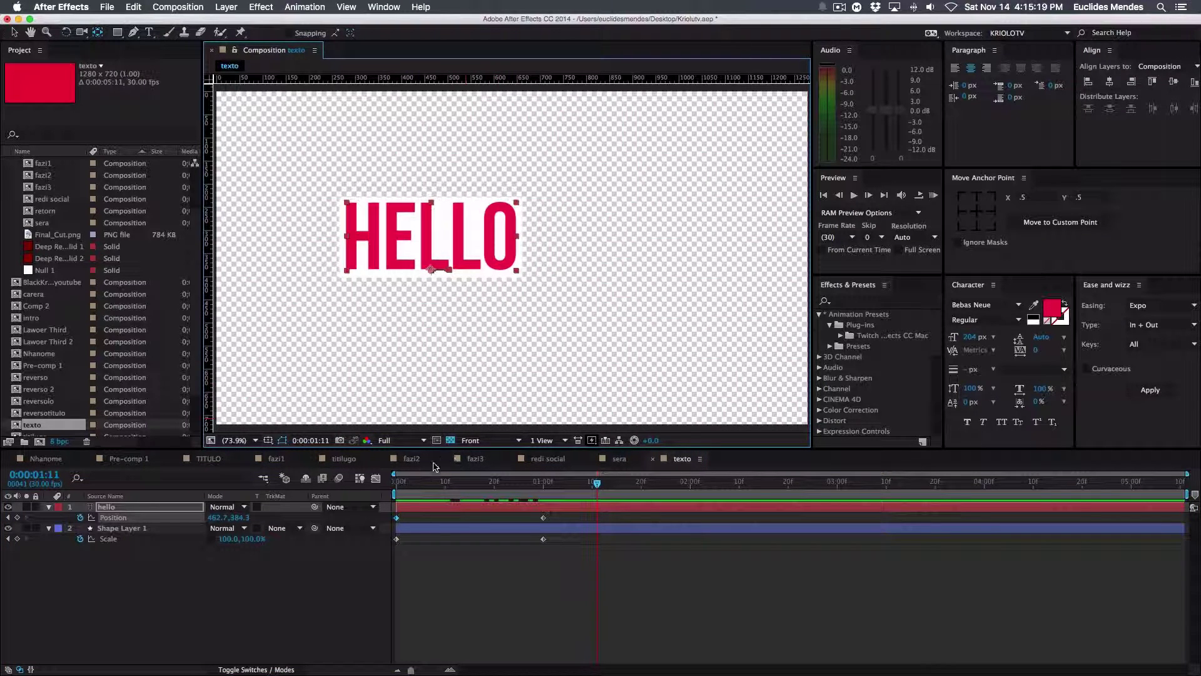
drag(404, 482, 8, 554)
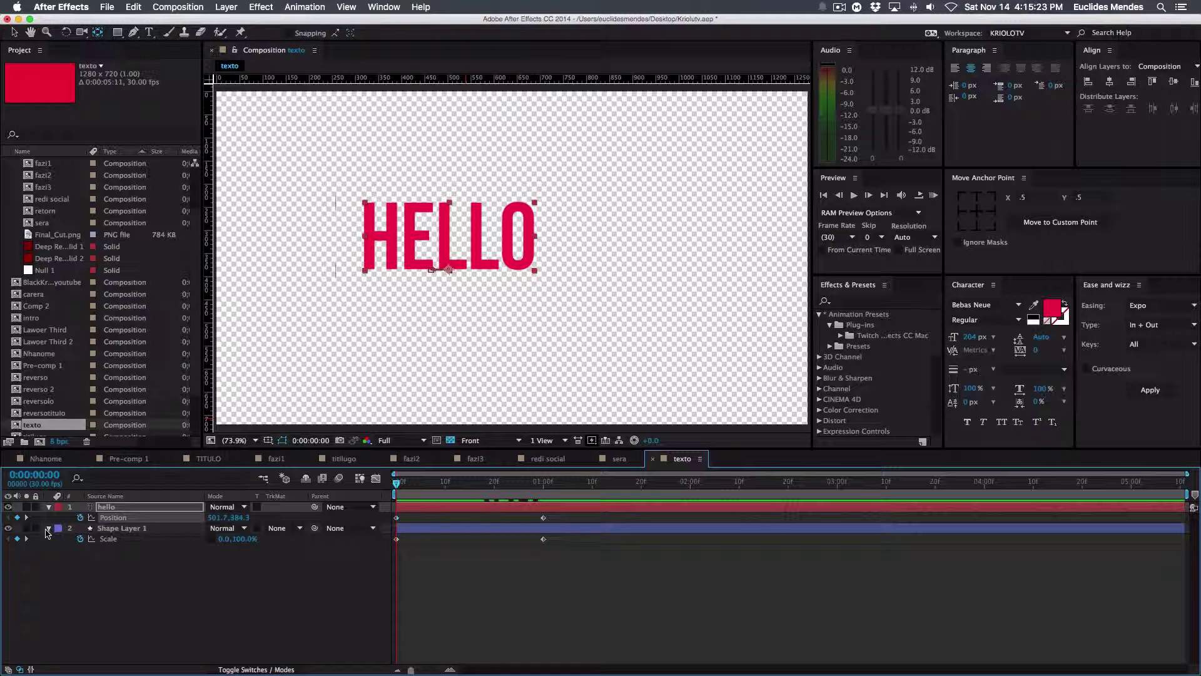
click(49, 509)
drag(187, 582, 100, 501)
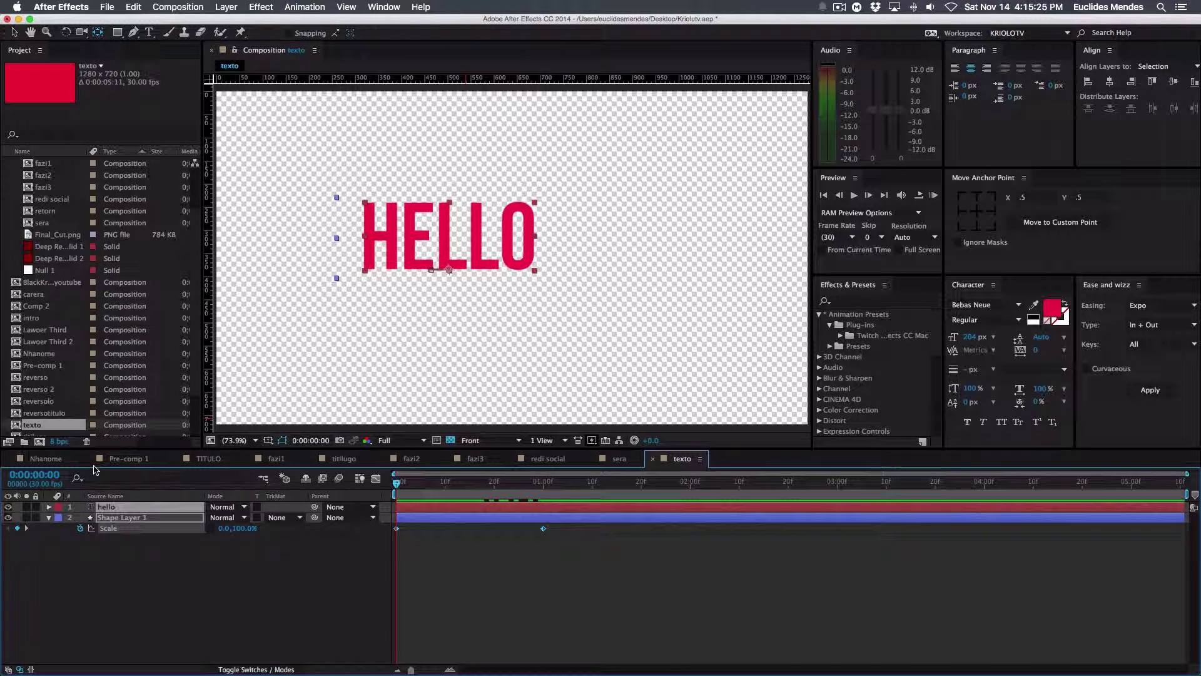
key(u)
key(u)
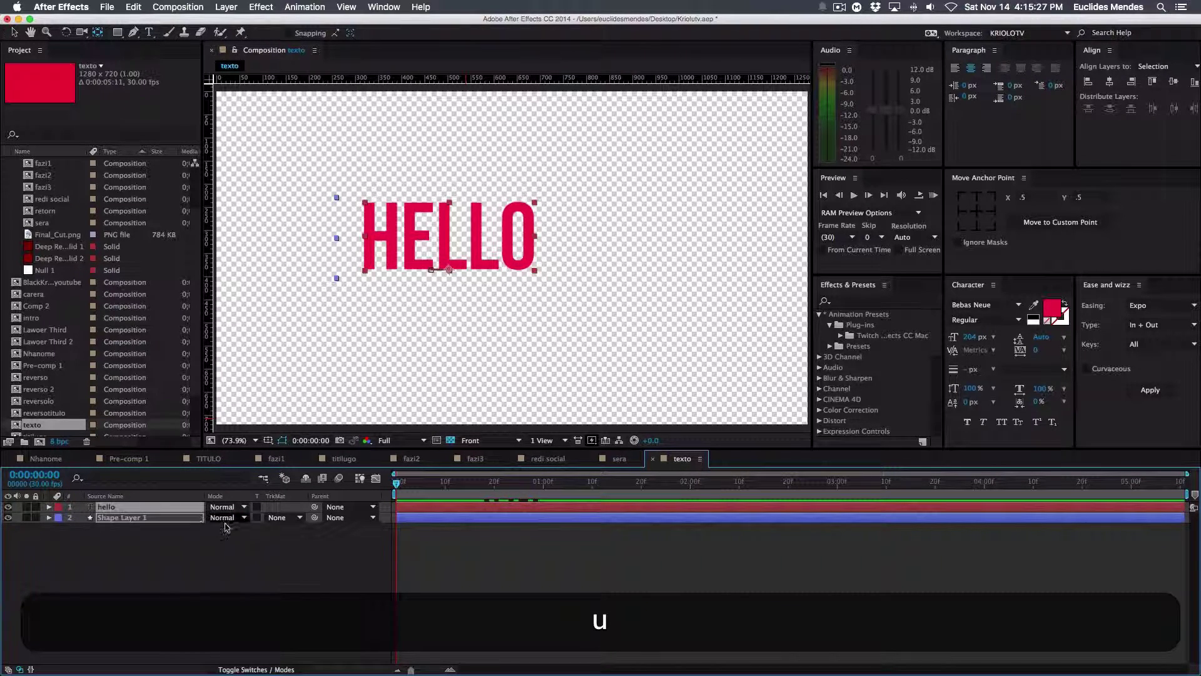
- Duplicate Shape Layer 1 and move the hello layer between the two shape layers
click(275, 577)
click(120, 518)
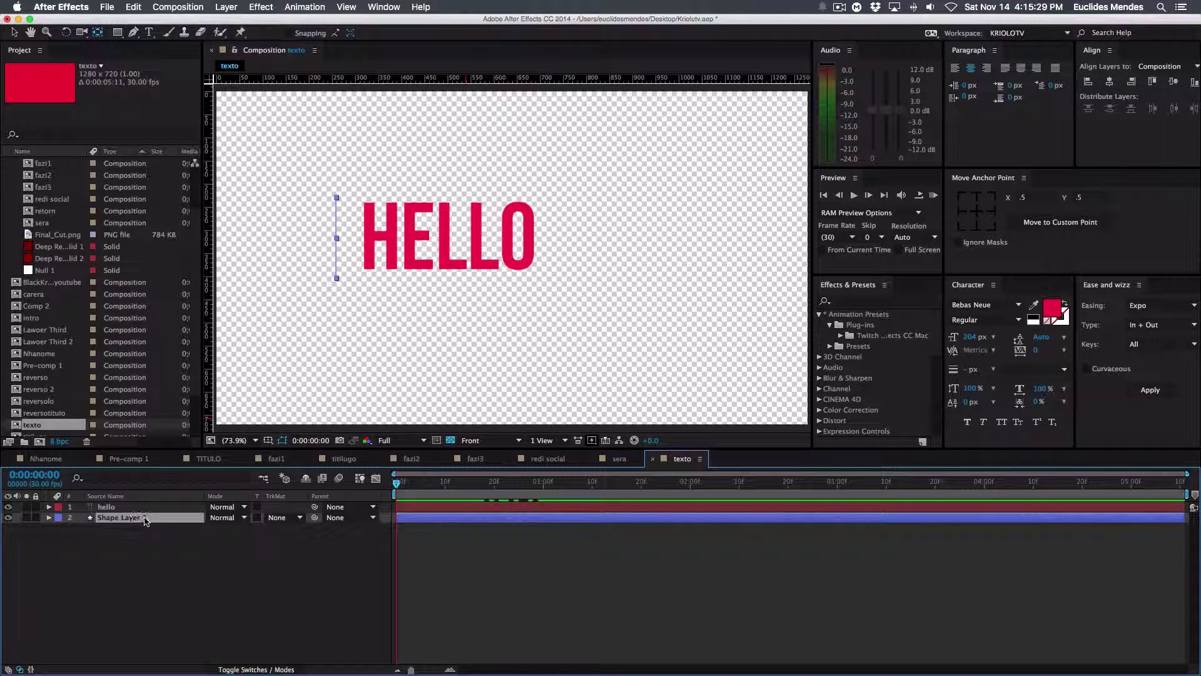
key(super)
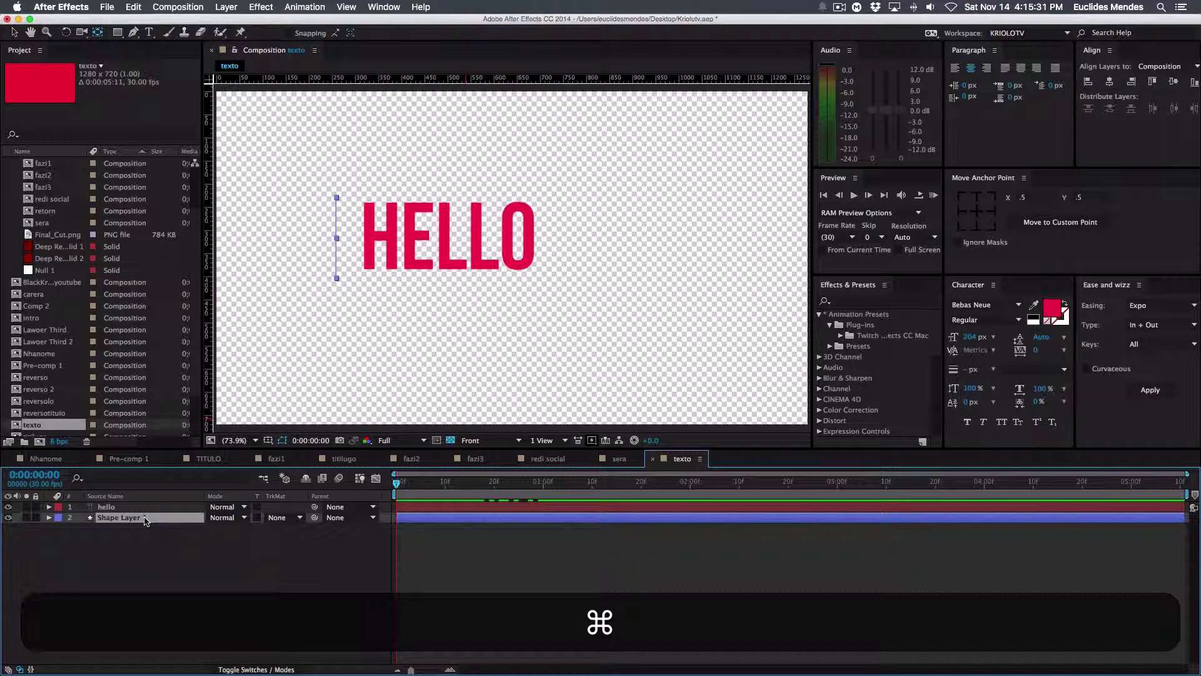
key(super+d)
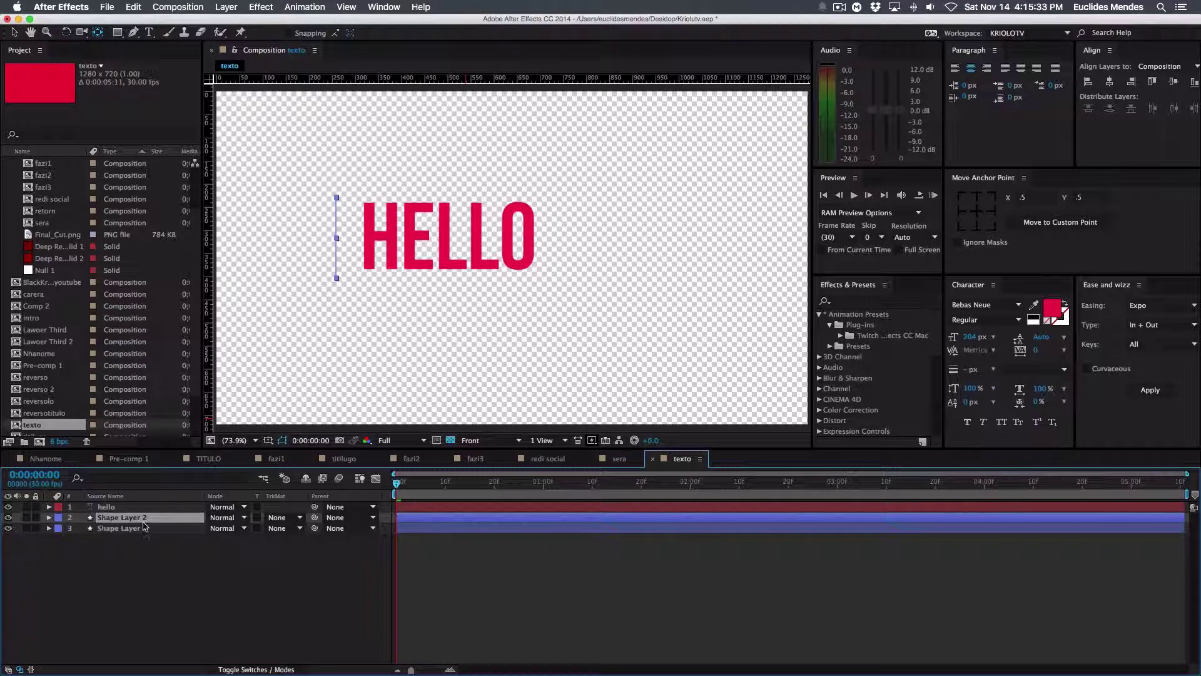
click(111, 508)
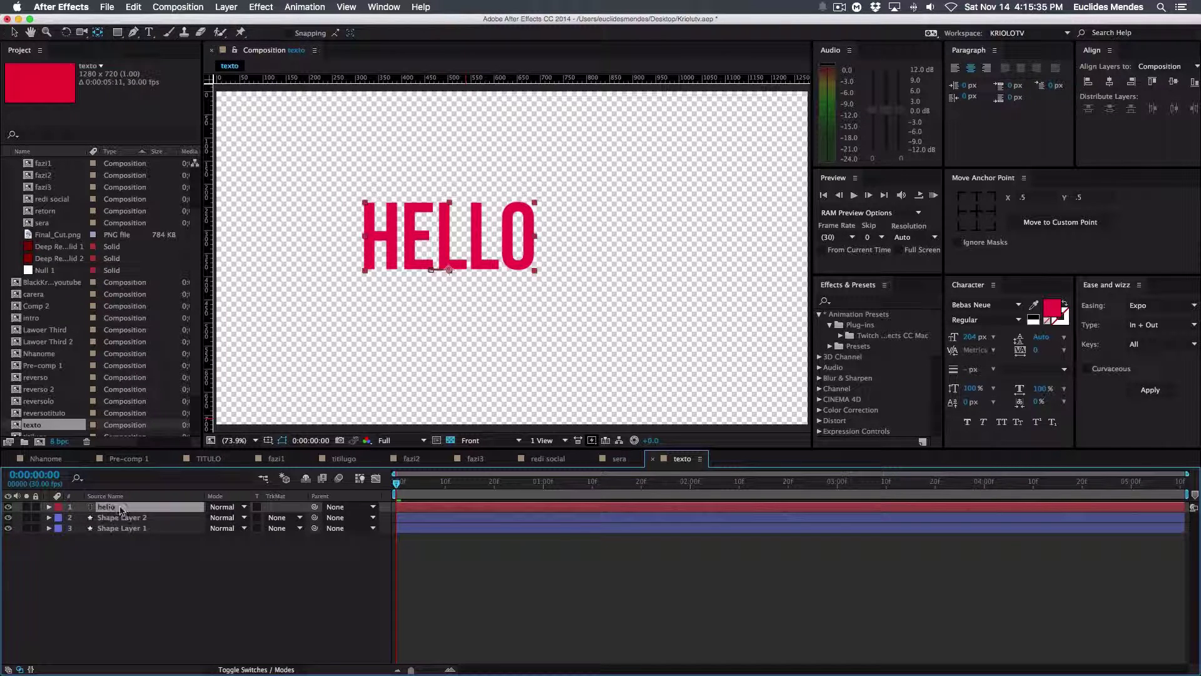
drag(116, 510, 118, 523)
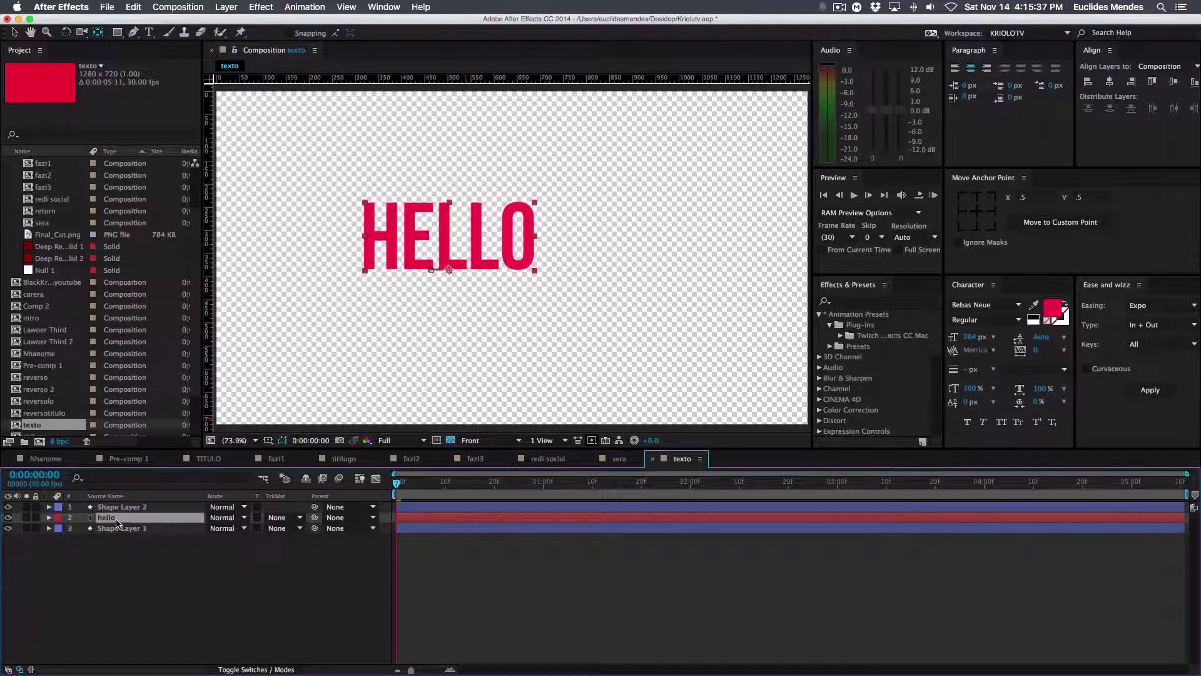
- Set the hello layer's track matte to Alpha Matte "Shape Layer 2" and scrub through the reveal
click(292, 519)
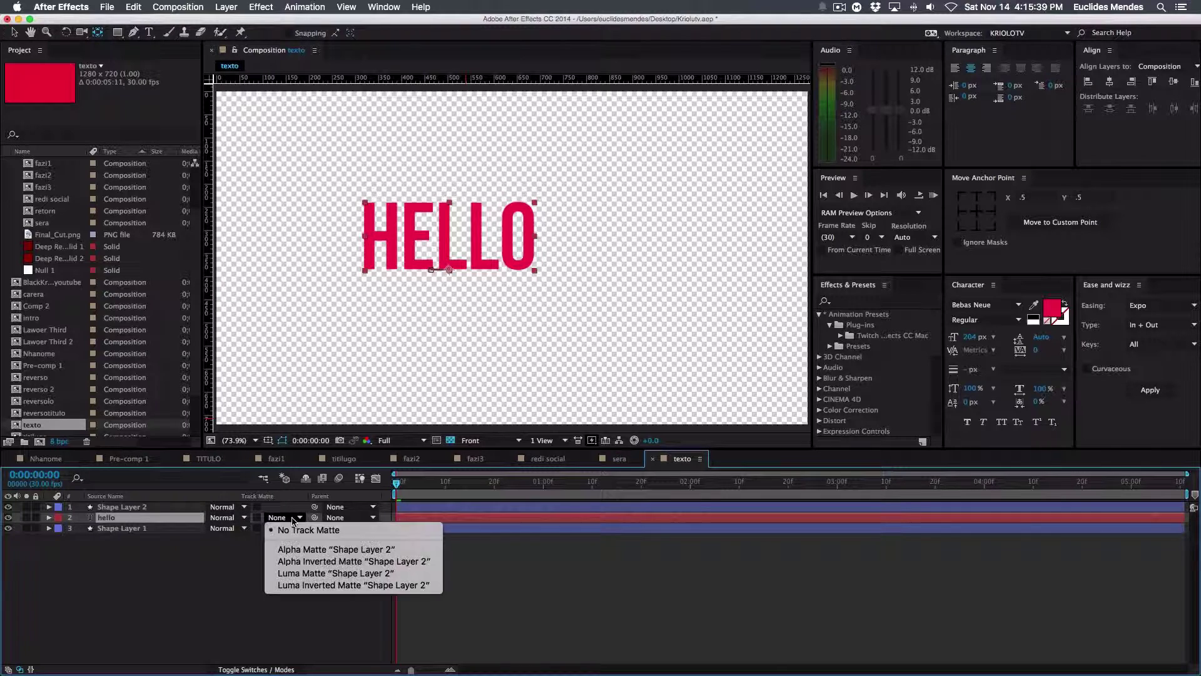
click(299, 549)
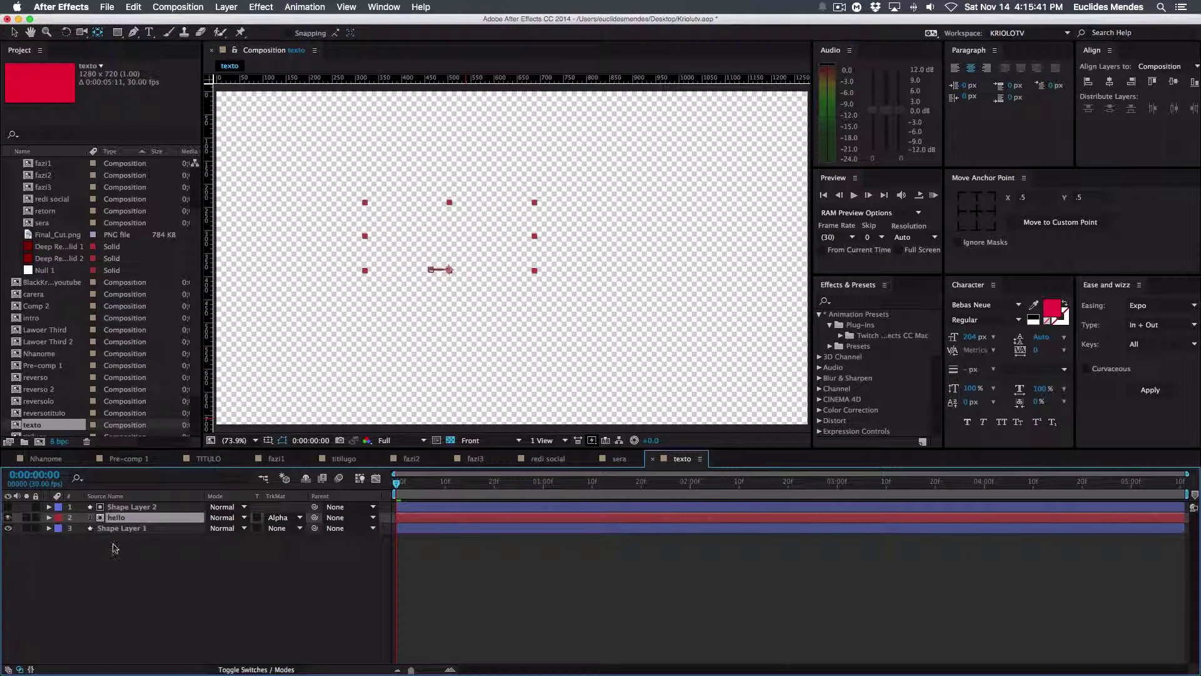
click(142, 553)
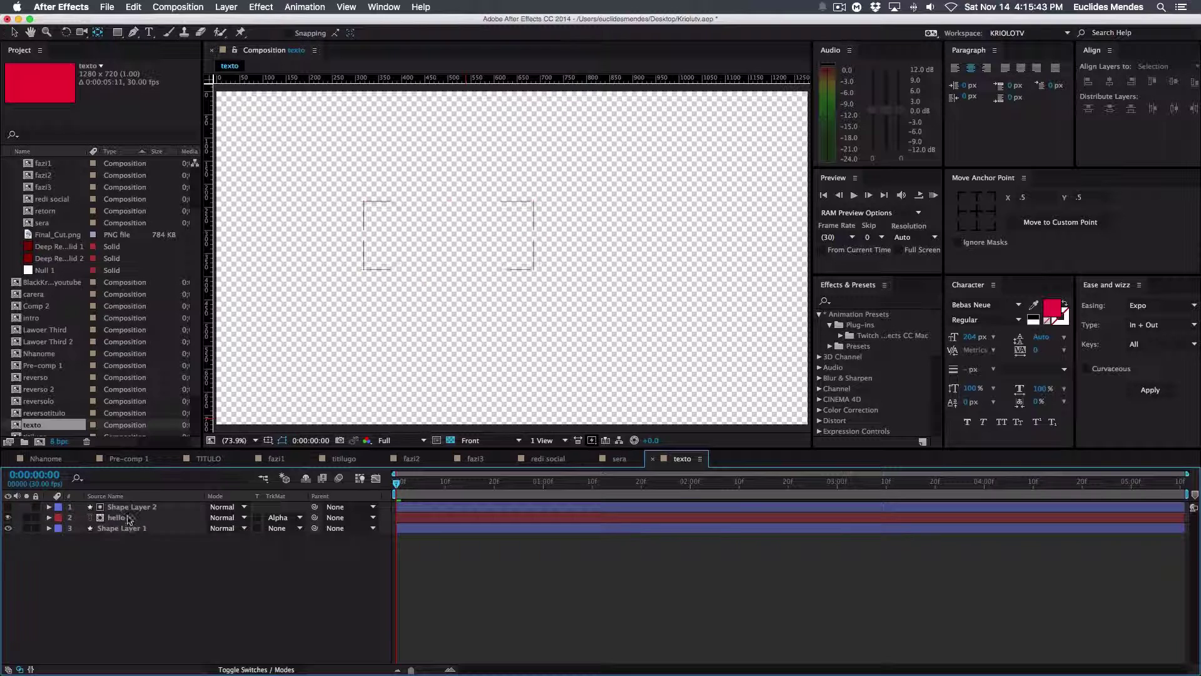
click(129, 508)
drag(398, 487, 533, 491)
click(253, 586)
- Save the project under the name hello on the Desktop
key(shift+super+s)
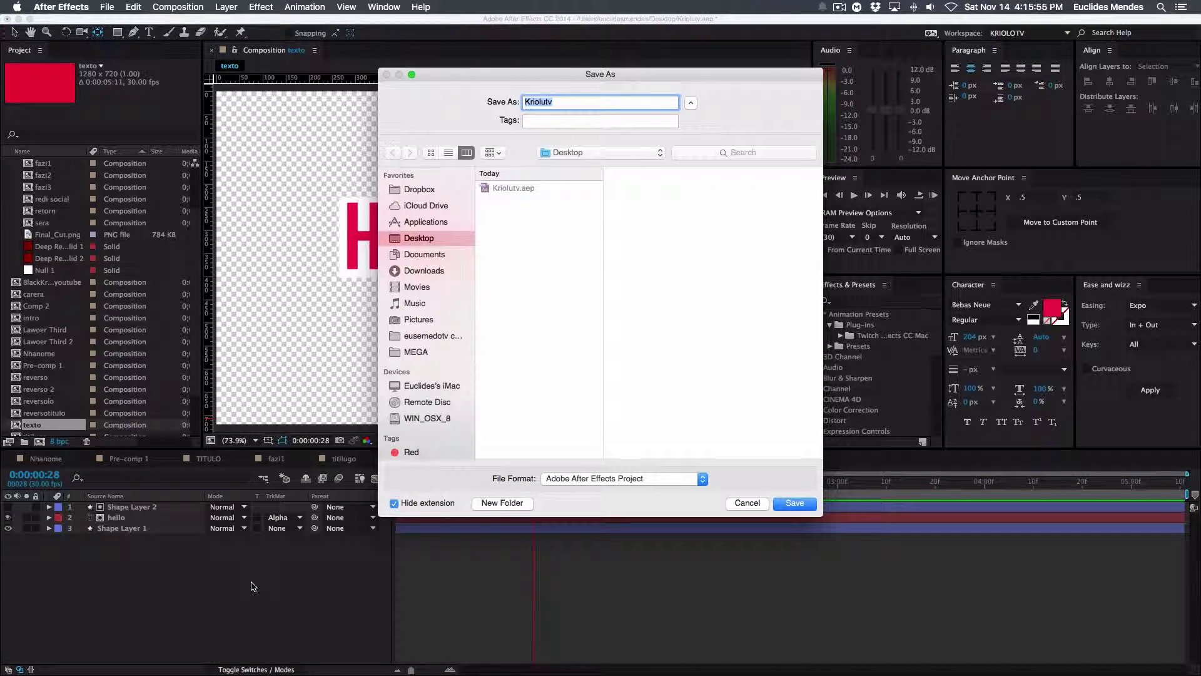
text(s)
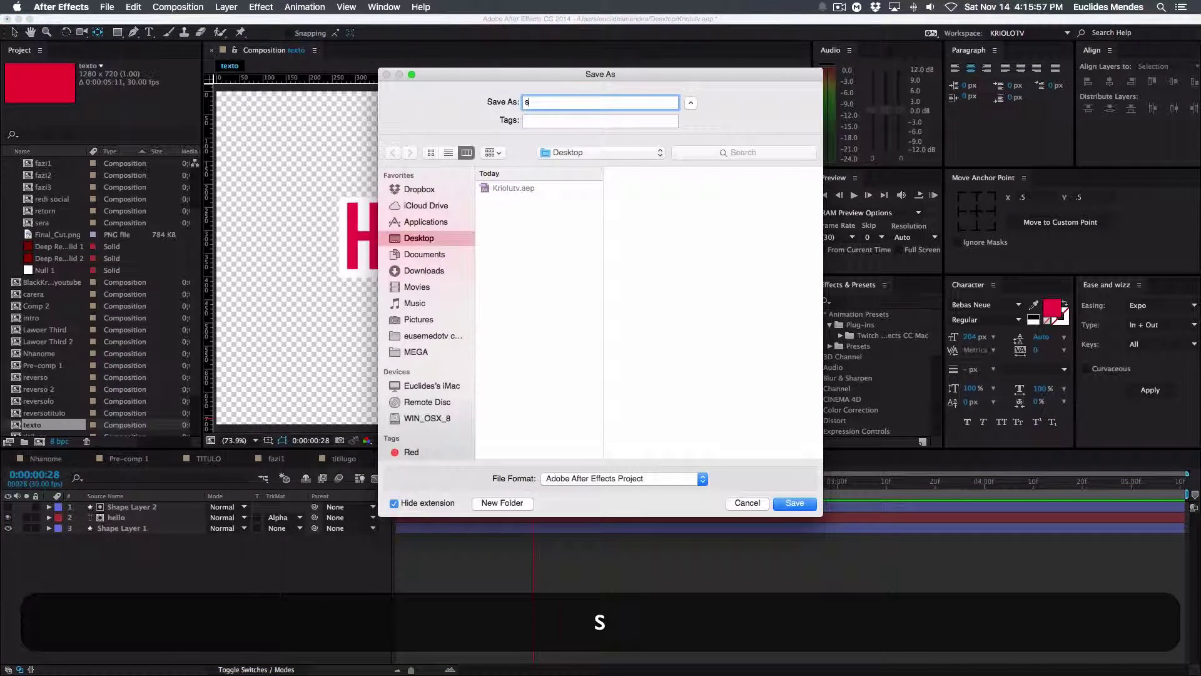
click(423, 256)
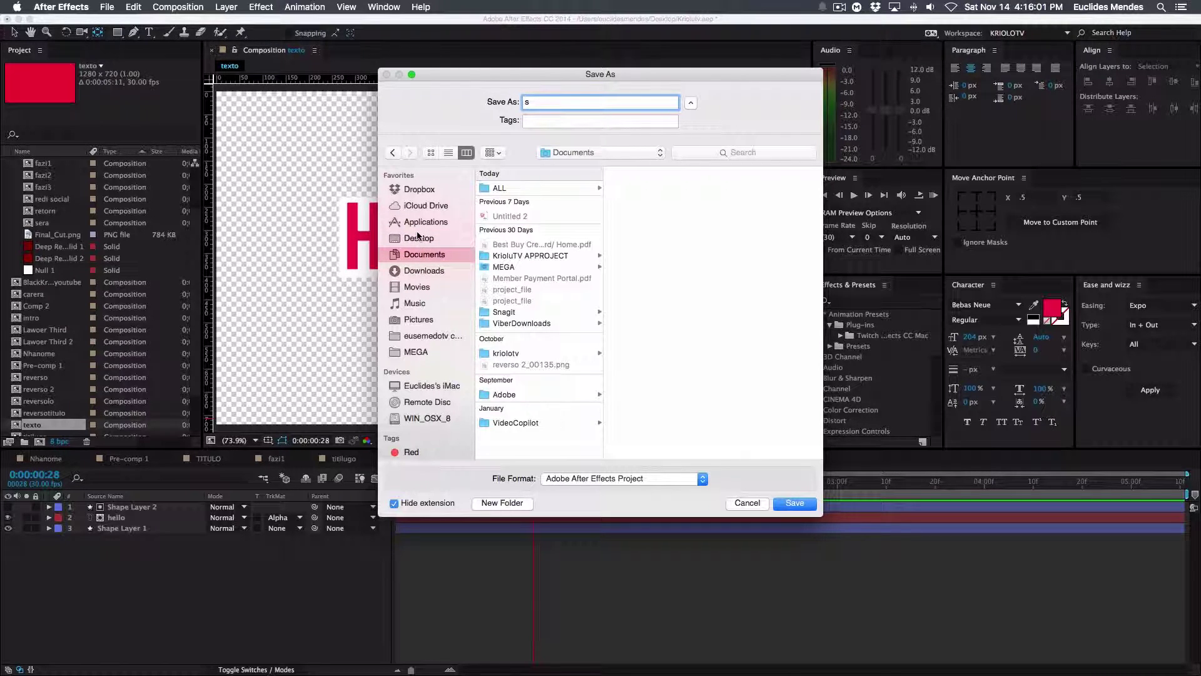
click(418, 237)
text(hello)
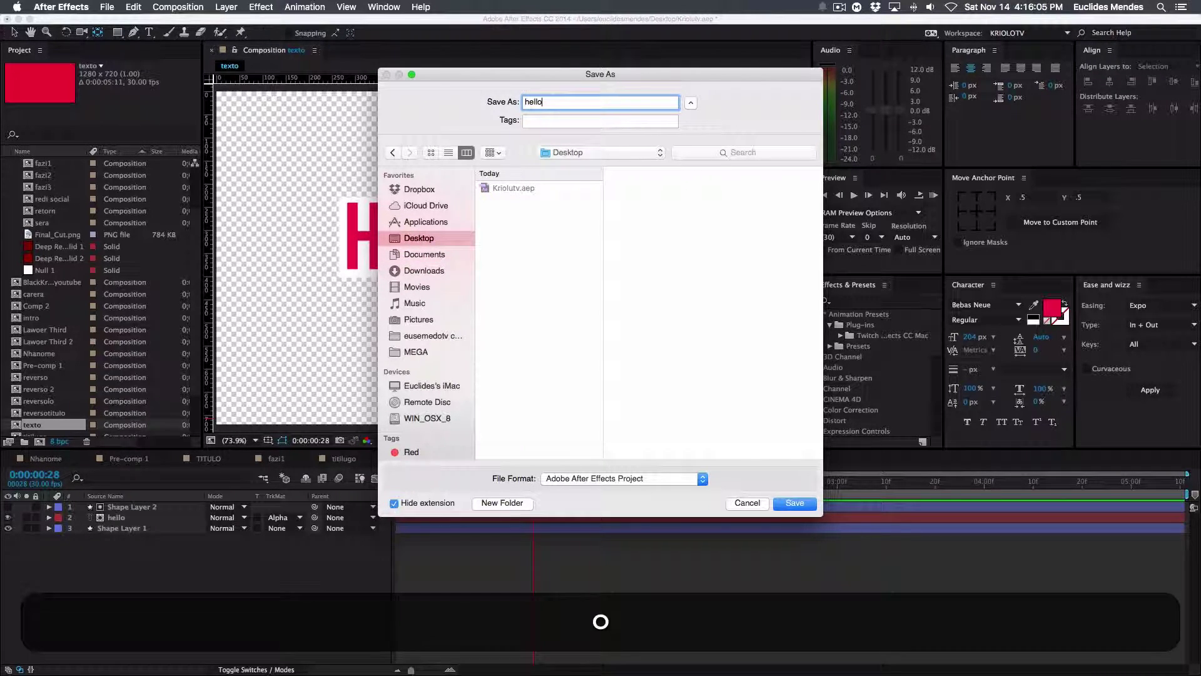
key(Return)
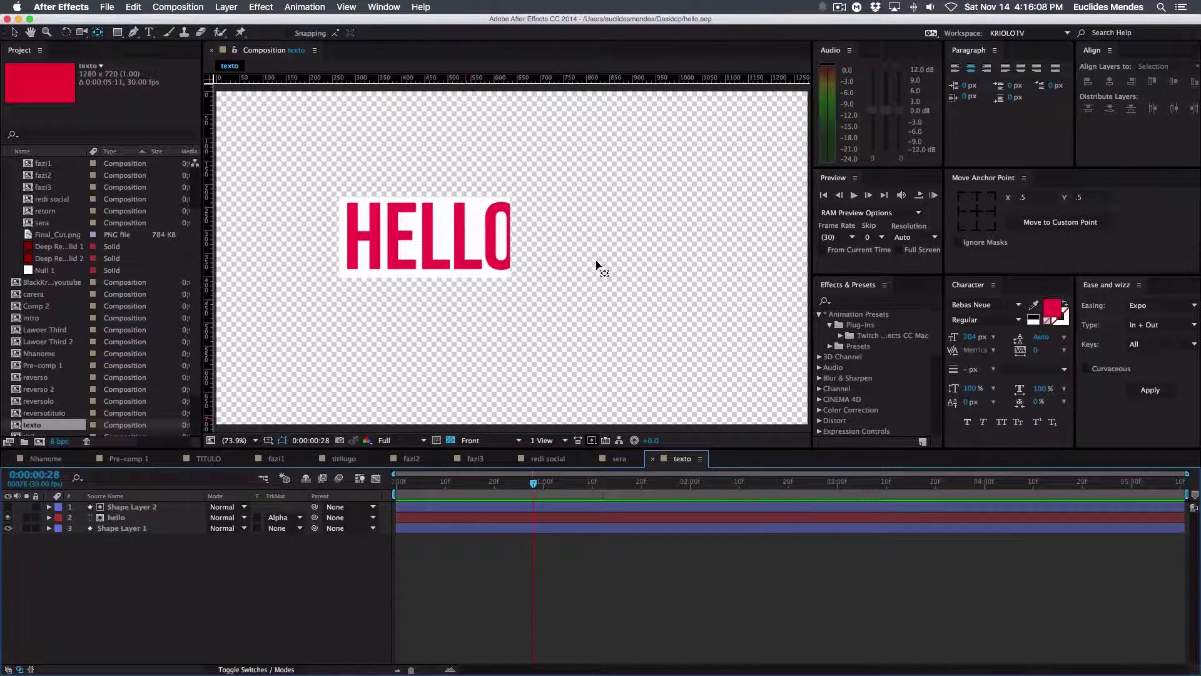
- Switch to Premiere Pro and import the texto composition from hello.aep through Adobe Dynamic Link
key(super+Tab)
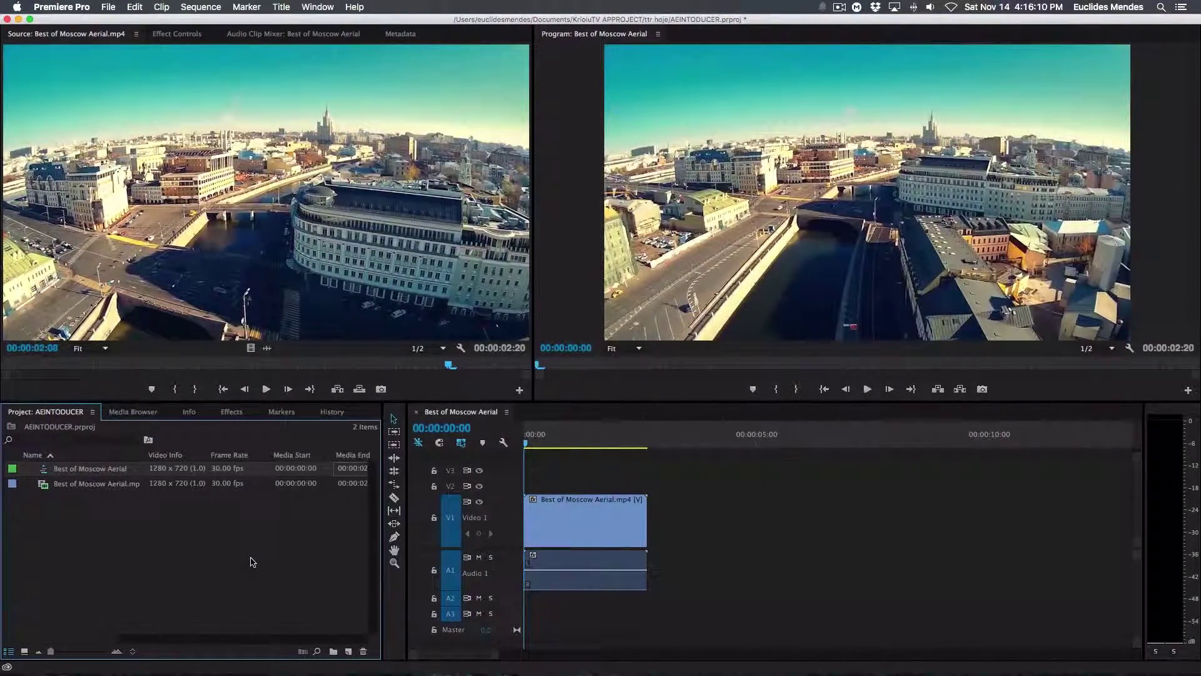
click(107, 7)
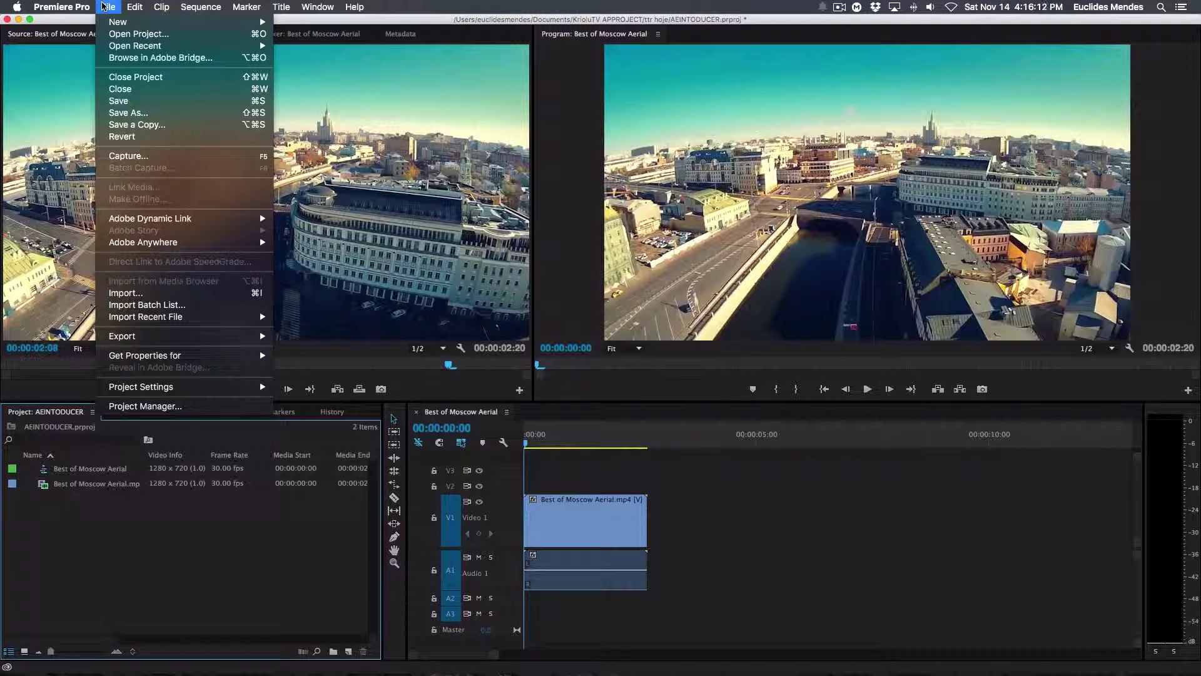
mouse_move(199, 222)
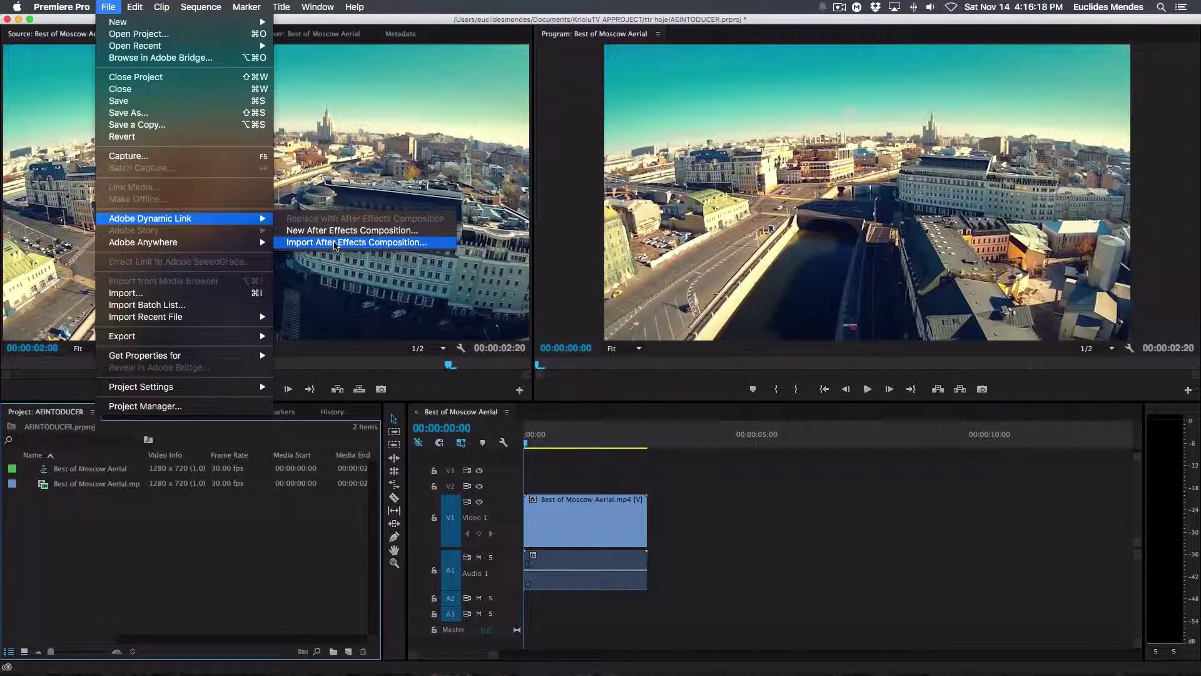
click(335, 243)
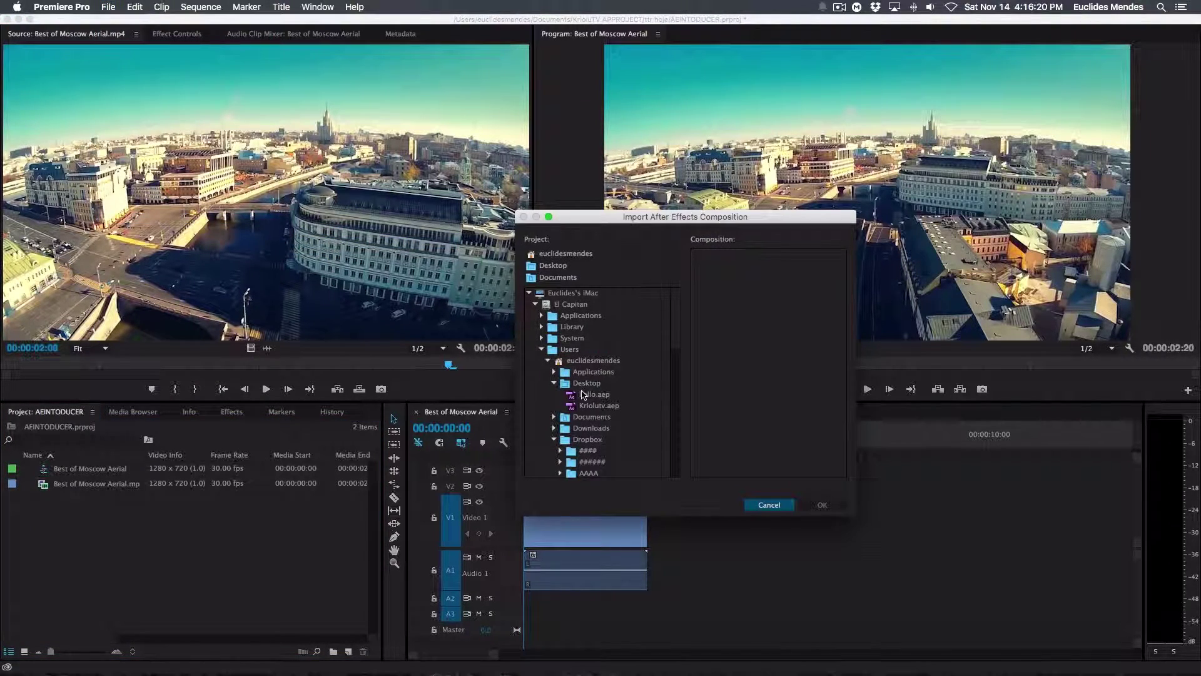
click(593, 394)
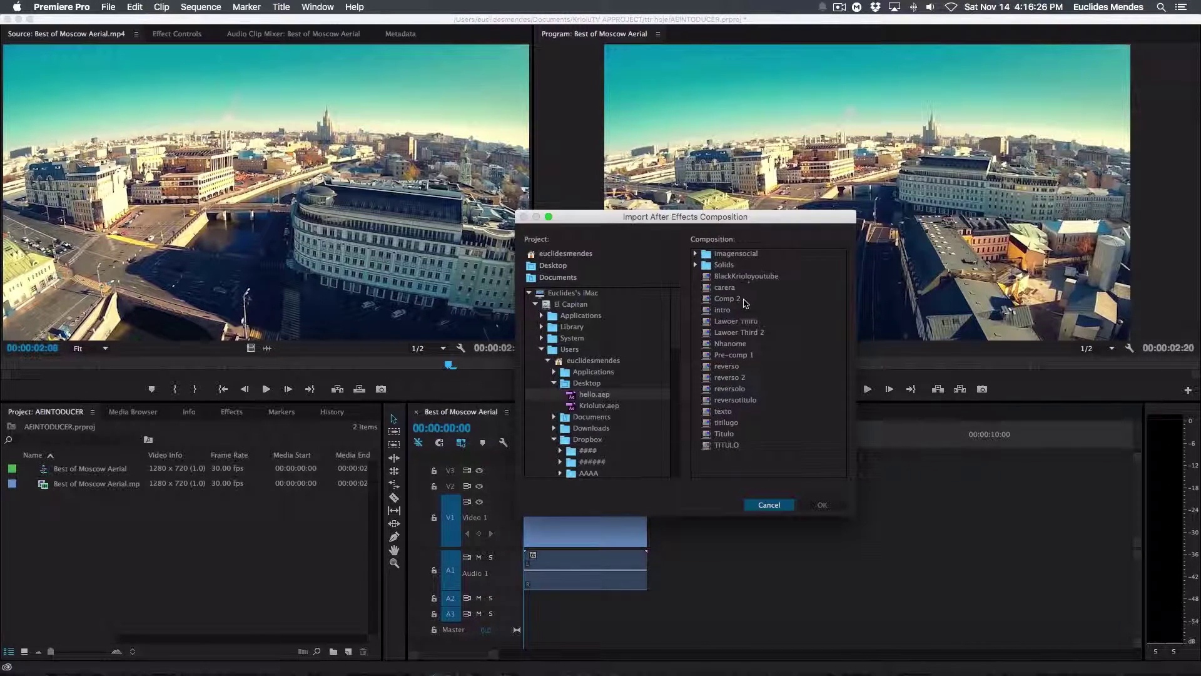
click(728, 411)
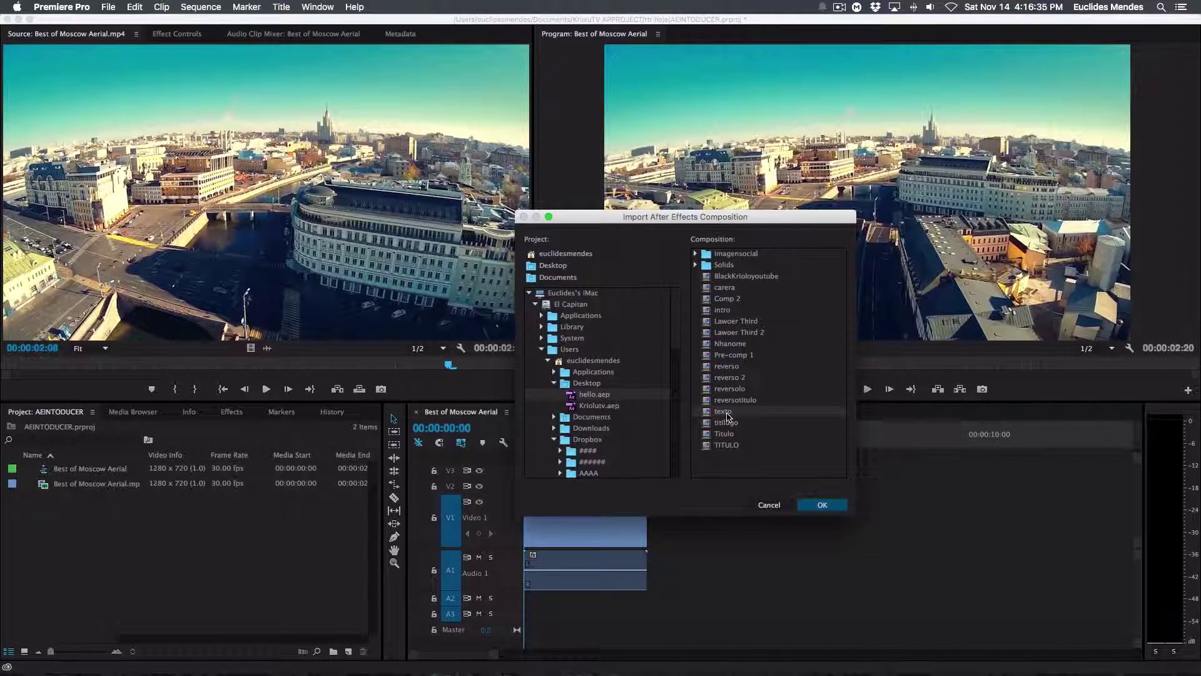
click(820, 504)
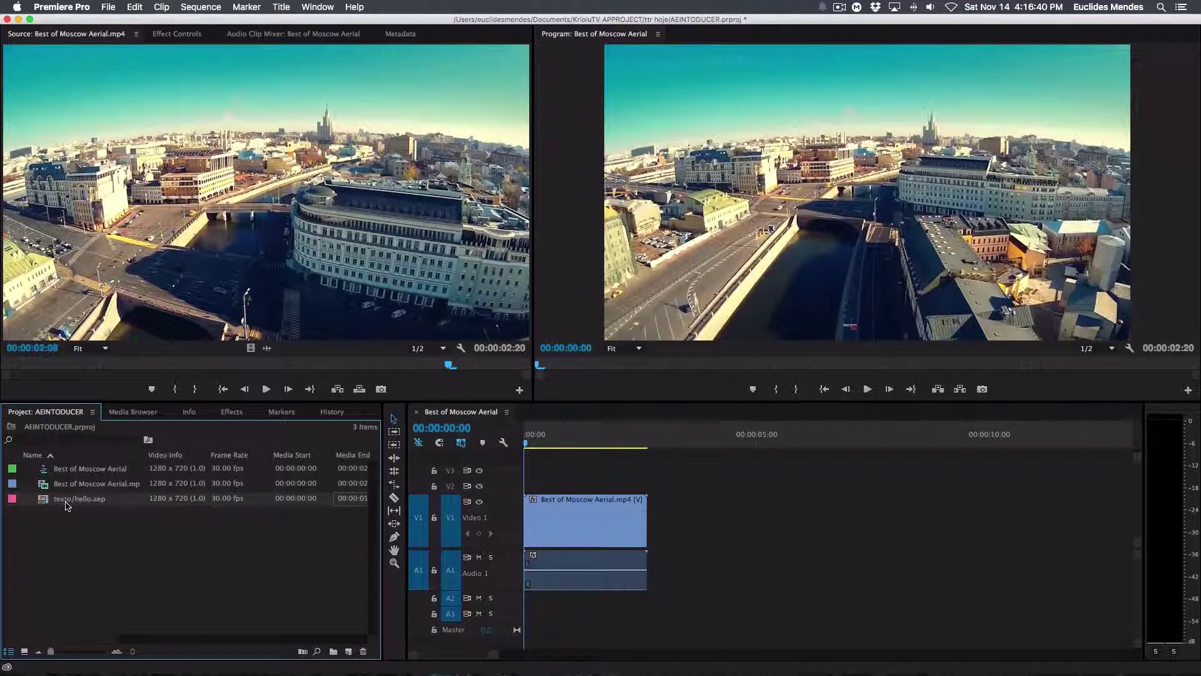
- Place texto/hello.aep on V2 at the sequence start without its audio, trimmed to the end of the aerial footage
drag(40, 501, 523, 487)
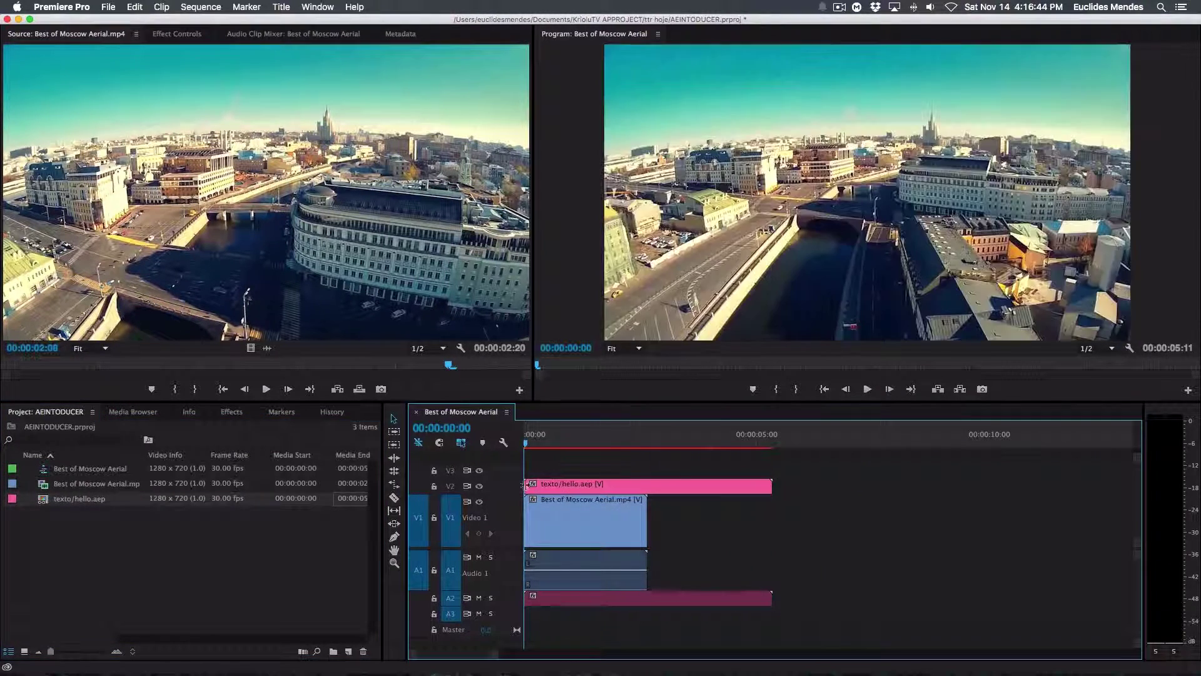
alt+click(548, 600)
key(alt+BackSpace)
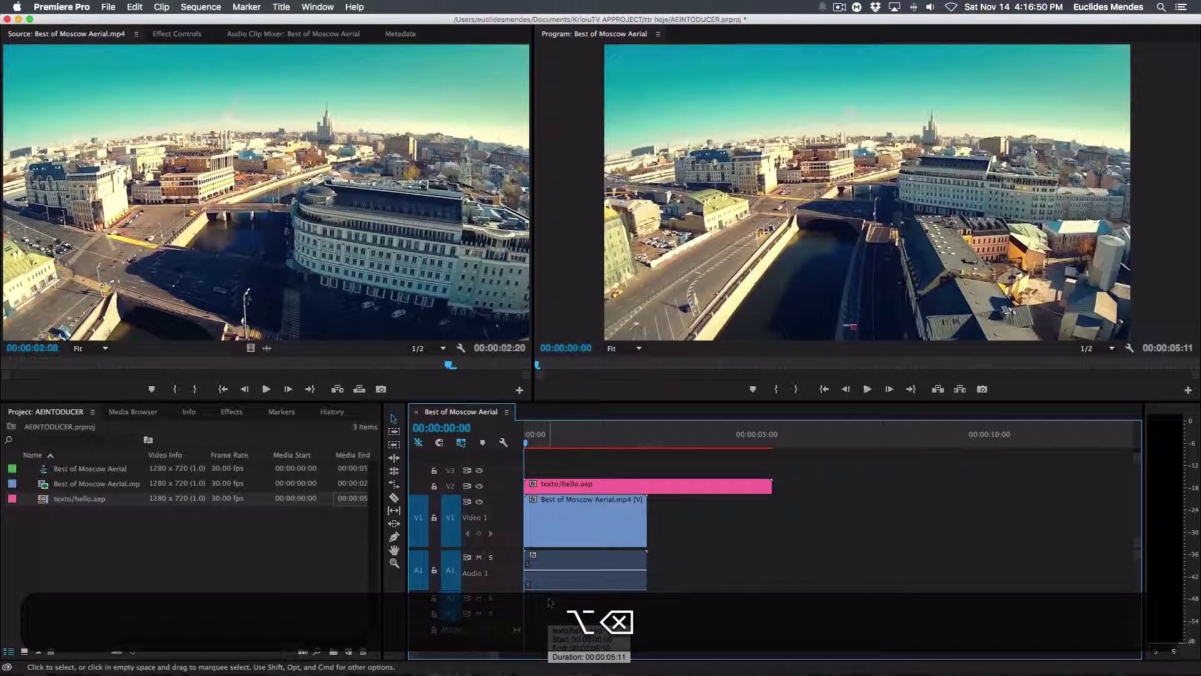
drag(767, 484, 643, 491)
key(space)
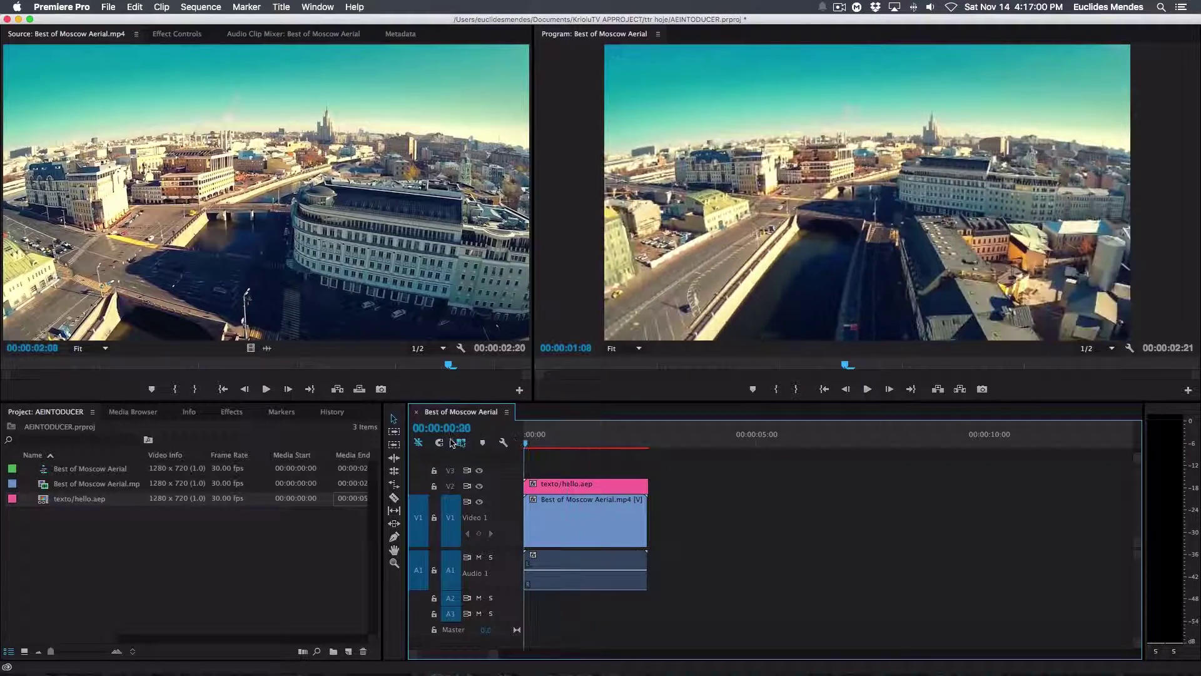
- Set the Motion position of the texto/hello.aep clip on V2 to 374, 397, checking the title during playback
click(573, 492)
key(space)
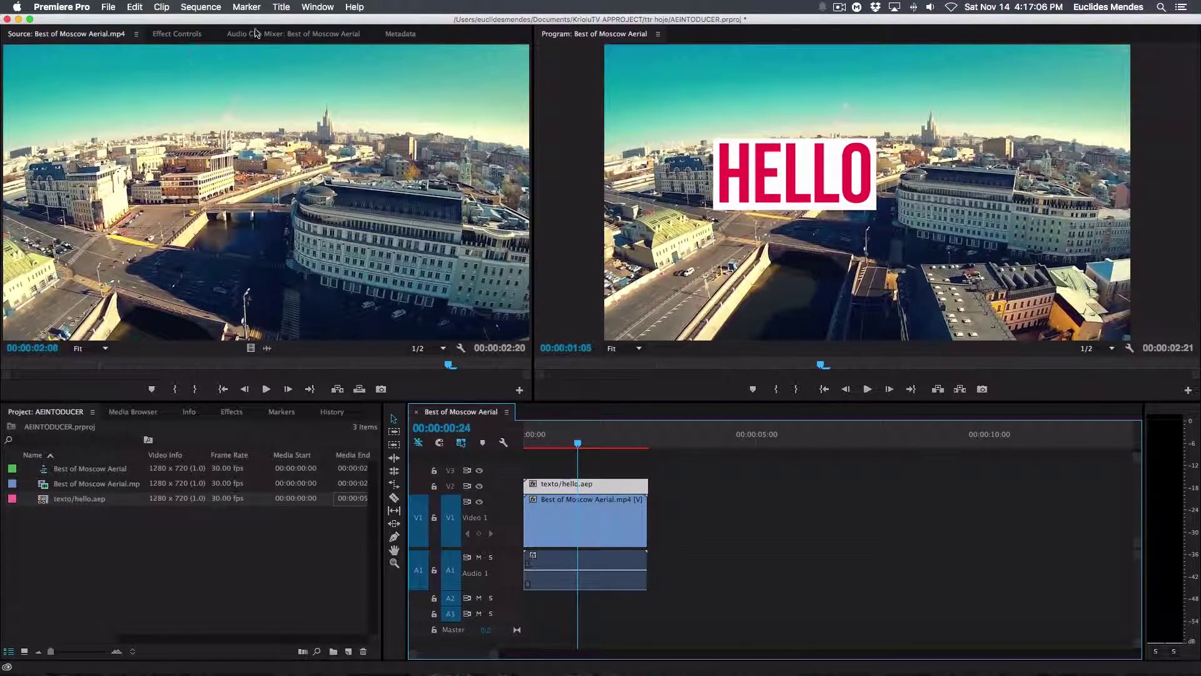
click(177, 34)
click(8, 85)
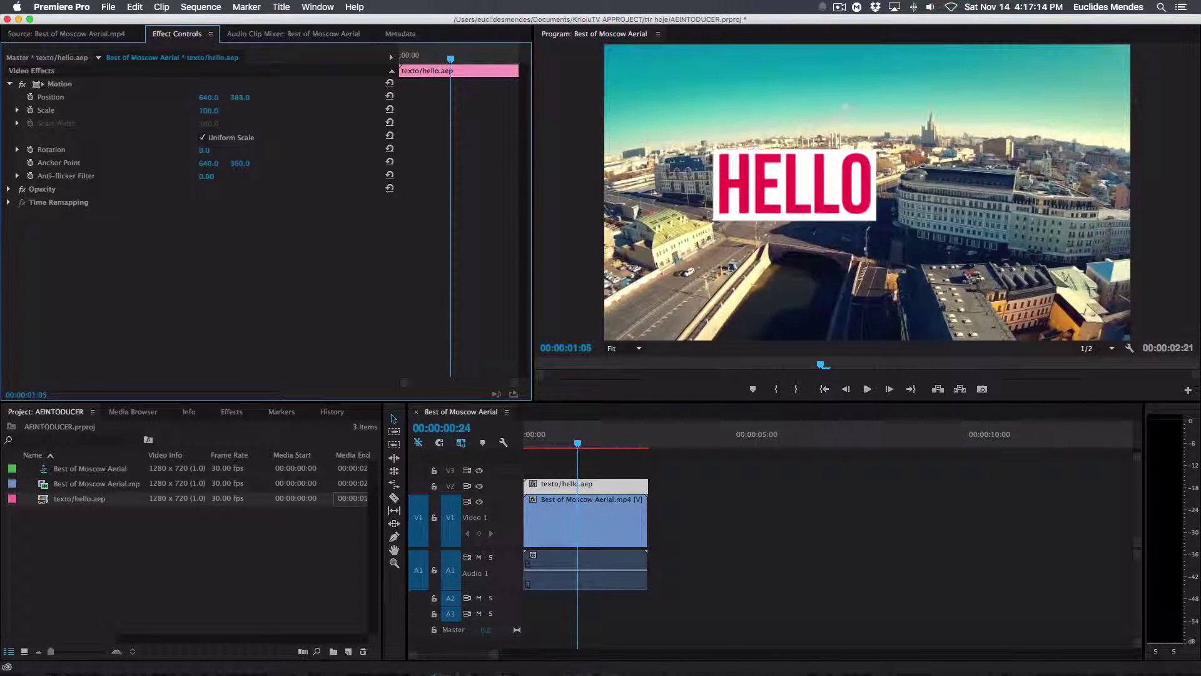
drag(207, 97, 93, 97)
- Play the sequence from near its start and scrub through the repositioned hello title over the aerial footage
drag(577, 443, 532, 443)
click(867, 389)
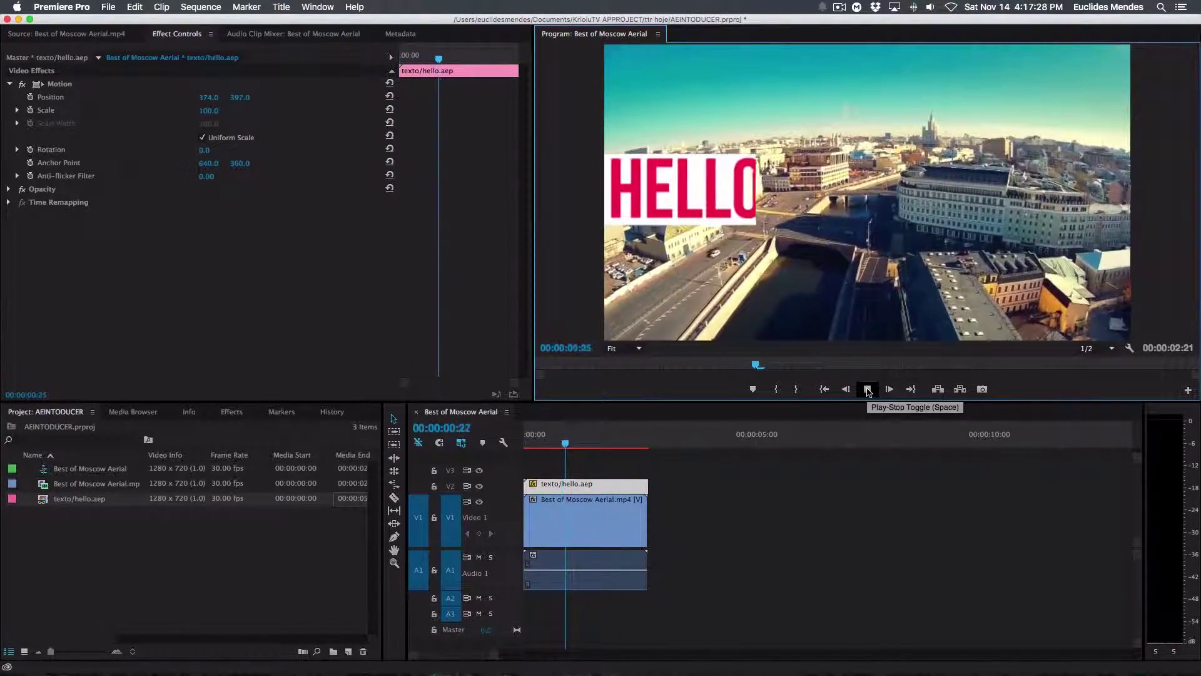
click(867, 389)
click(539, 447)
drag(539, 447, 594, 445)
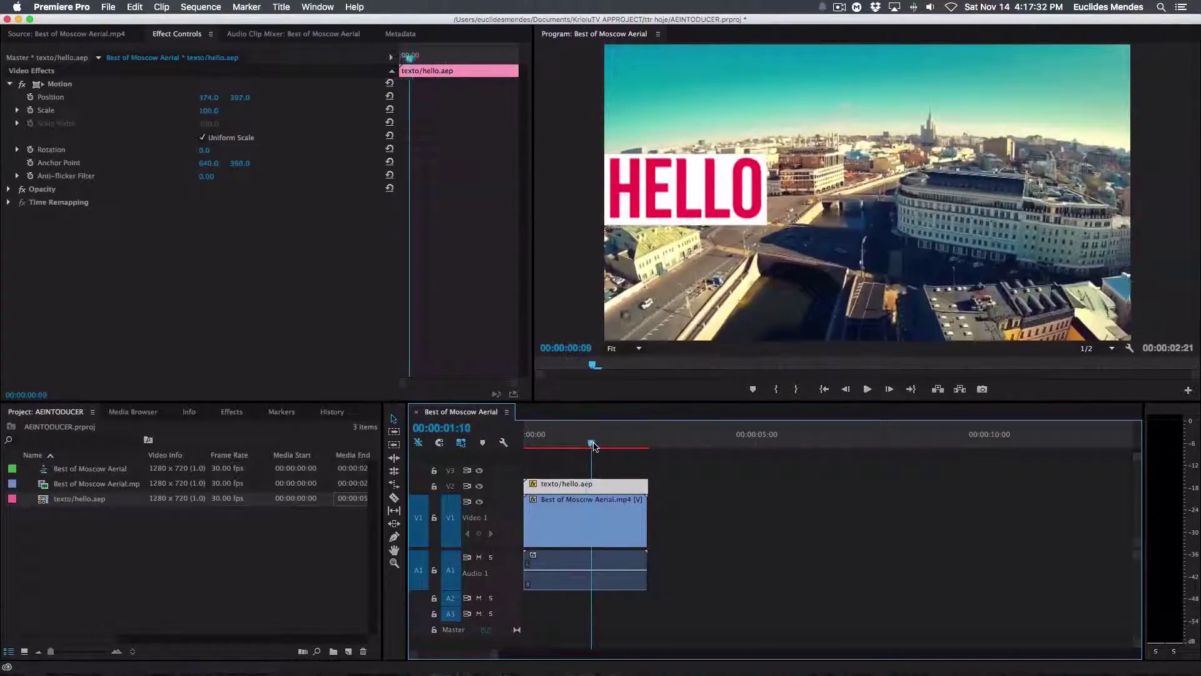
- Switch to After Effects and turn off the transparency grid for the texto composition
key(super+Tab)
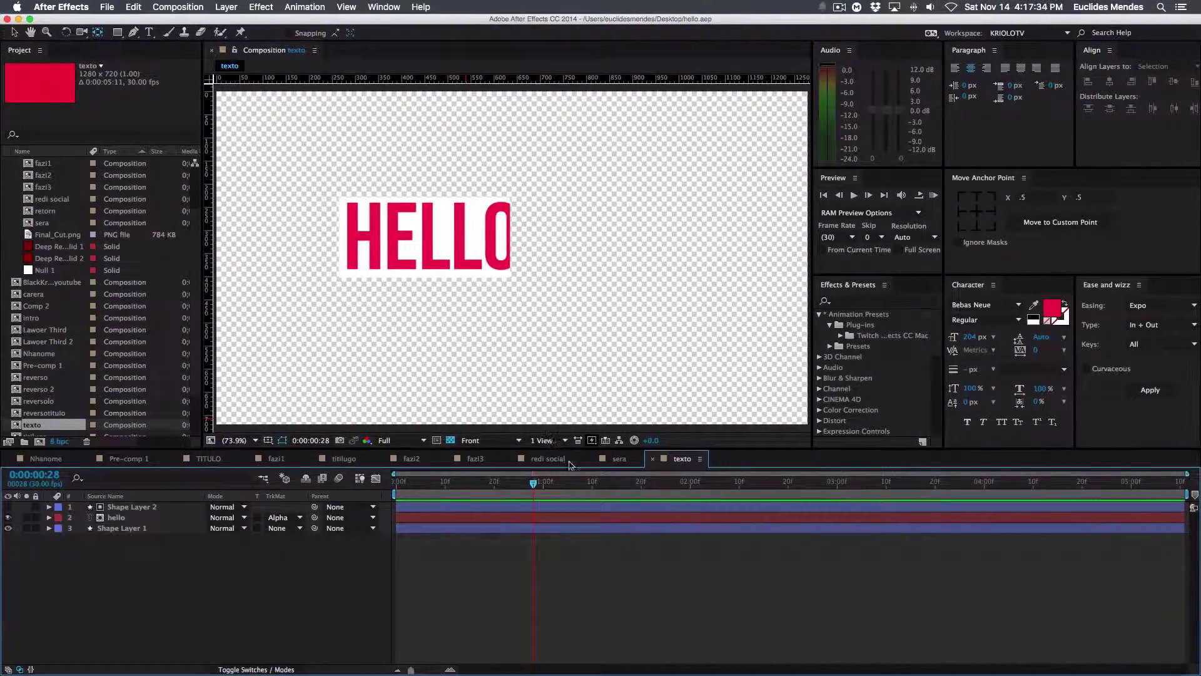
click(450, 440)
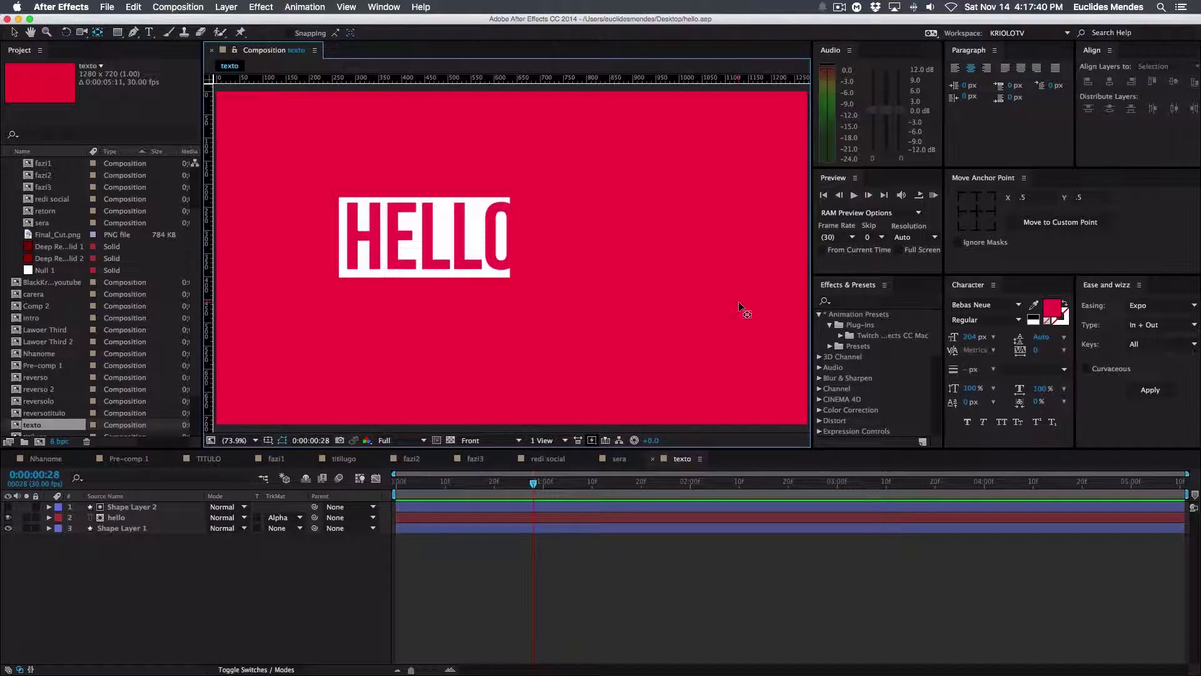
- Return to Premiere Pro and play the sequence with the hello title from its start
key(ctrl+Right)
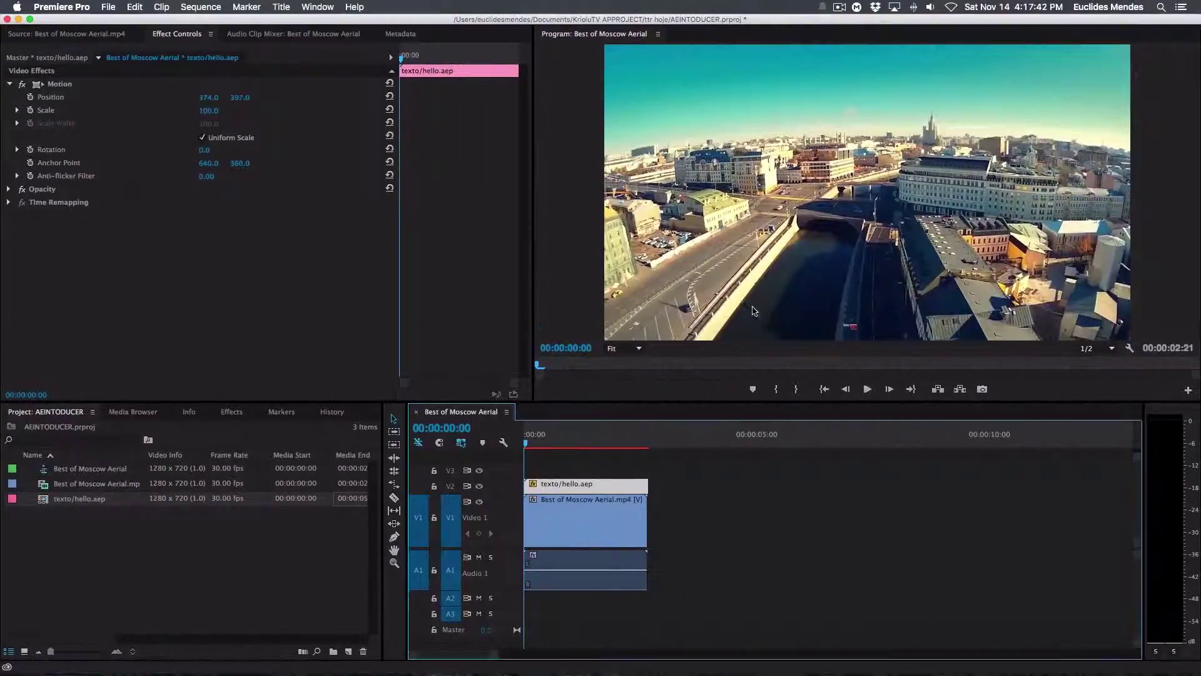
mouse_move(533, 446)
mouse_down()
mouse_move(593, 448)
mouse_move(544, 458)
mouse_up()
key(space)
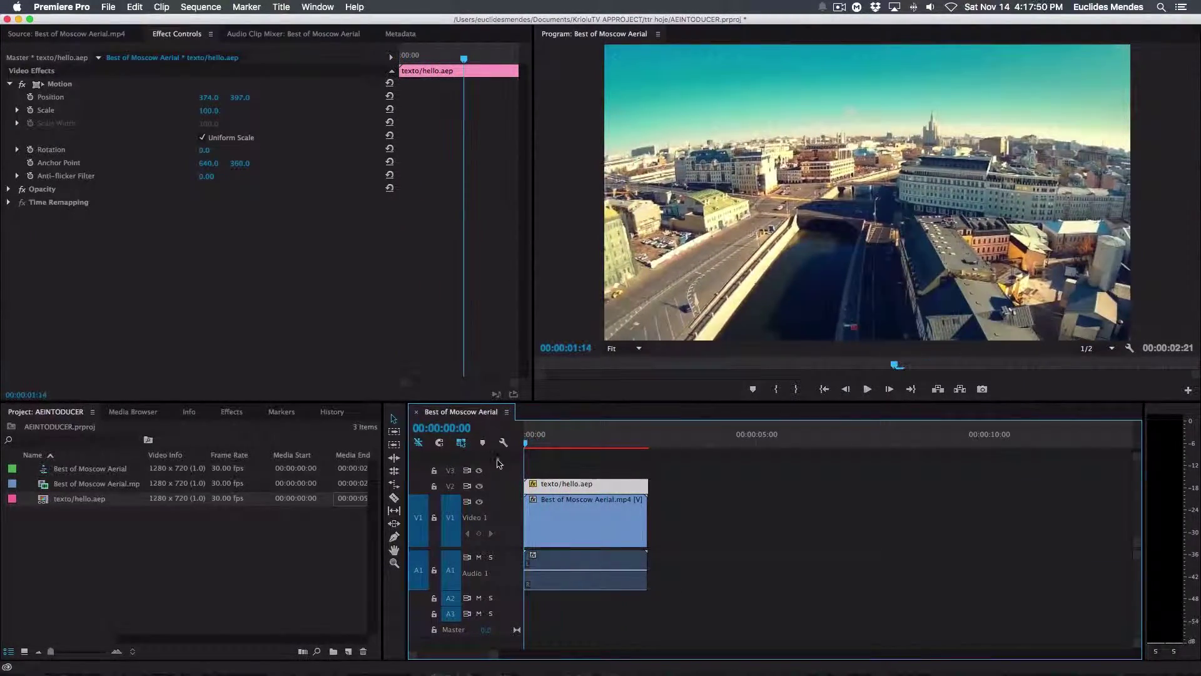